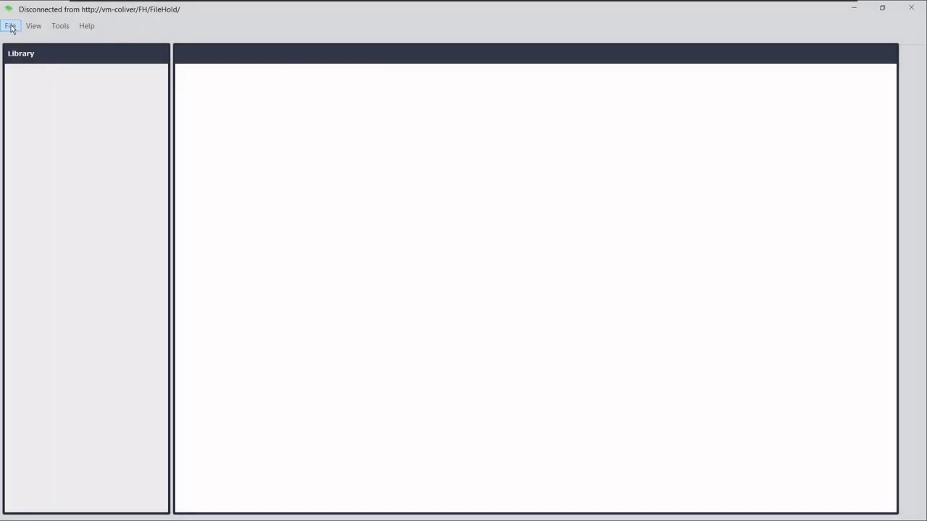
Log on to the FileHold server with the default user account.
{"action": "left_click", "coordinate": [10, 26]}
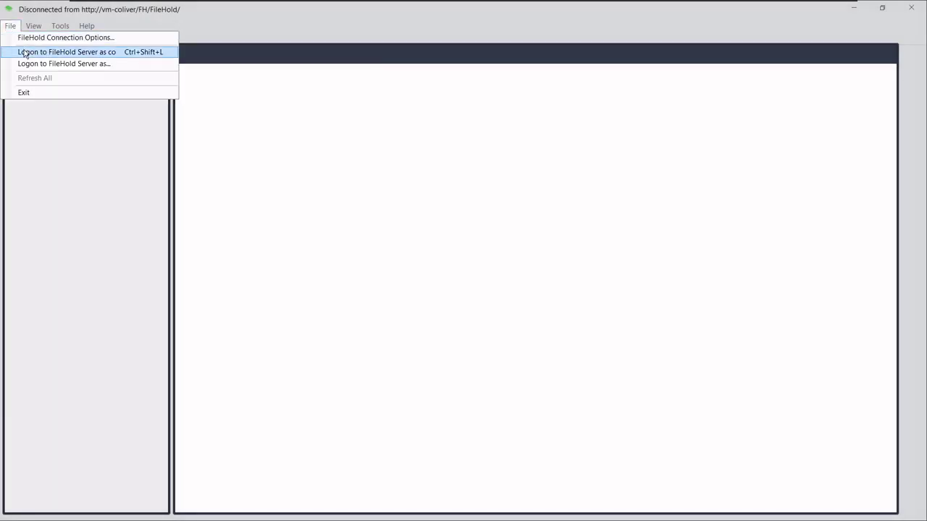
{"action": "left_click", "coordinate": [24, 52]}
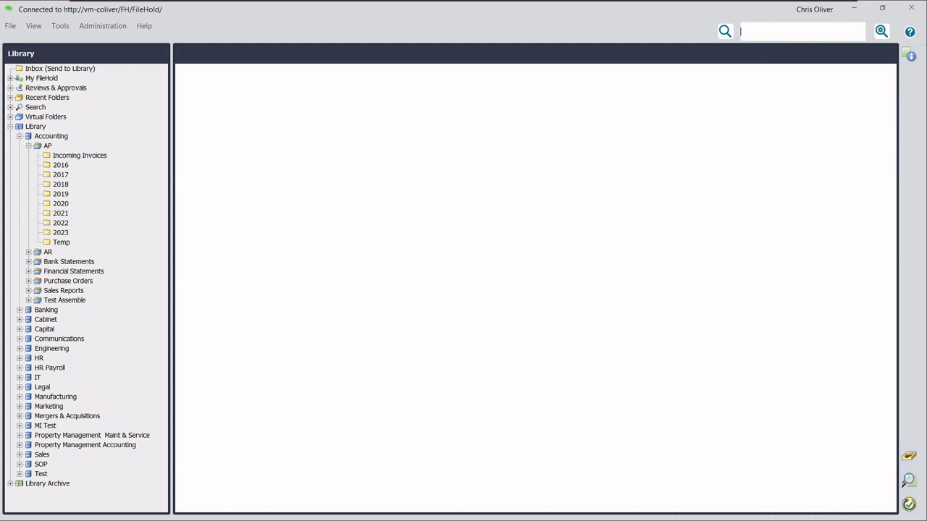
View the metadata and file properties of INV # 10629 Godos Cocina Típica in Accounting/AP/2020, and hide the properties again.
{"action": "left_click", "coordinate": [909, 56]}
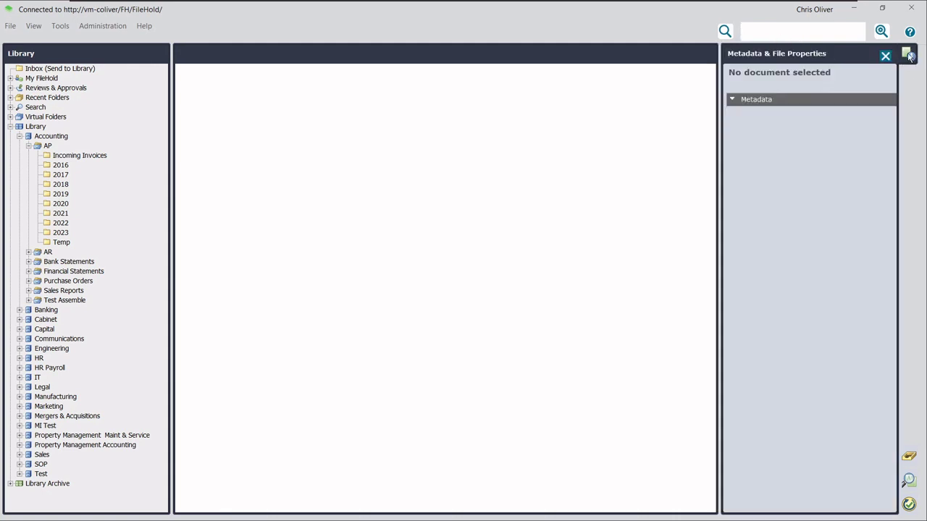
{"action": "left_click", "coordinate": [62, 204]}
{"action": "left_click", "coordinate": [273, 142]}
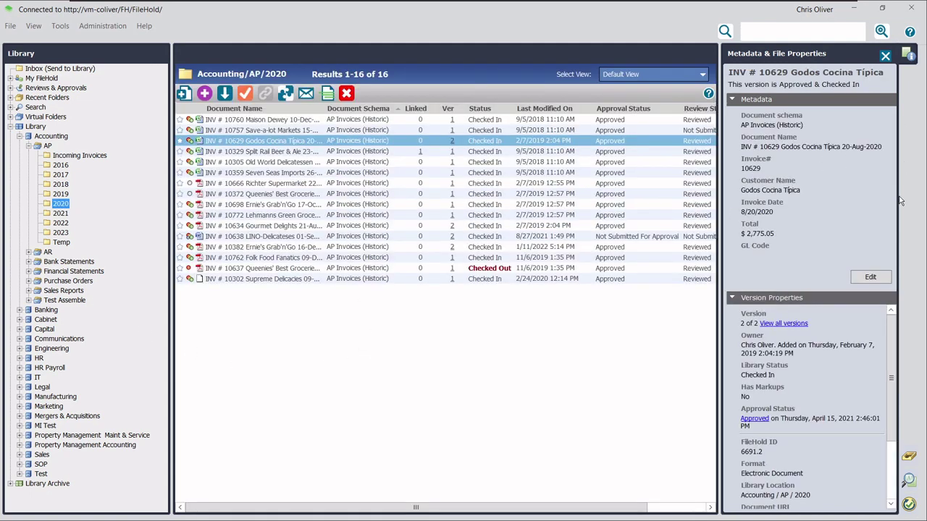
{"action": "left_click", "coordinate": [908, 55]}
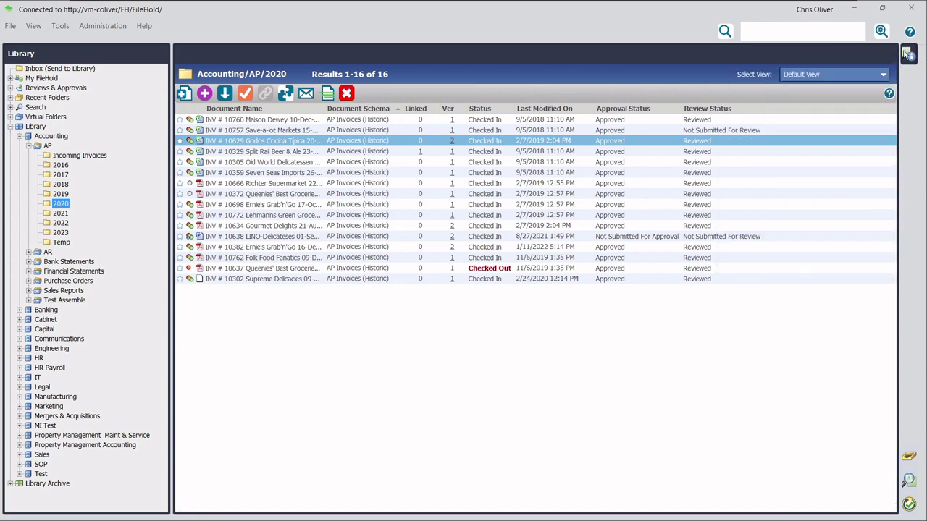
Select INV # 10666 Richter Supermarket in the document list and briefly show the Document Tray.
{"action": "key", "text": "Down"}
{"action": "key", "text": "Down"}
{"action": "key", "text": "Down"}
{"action": "key", "text": "Down"}
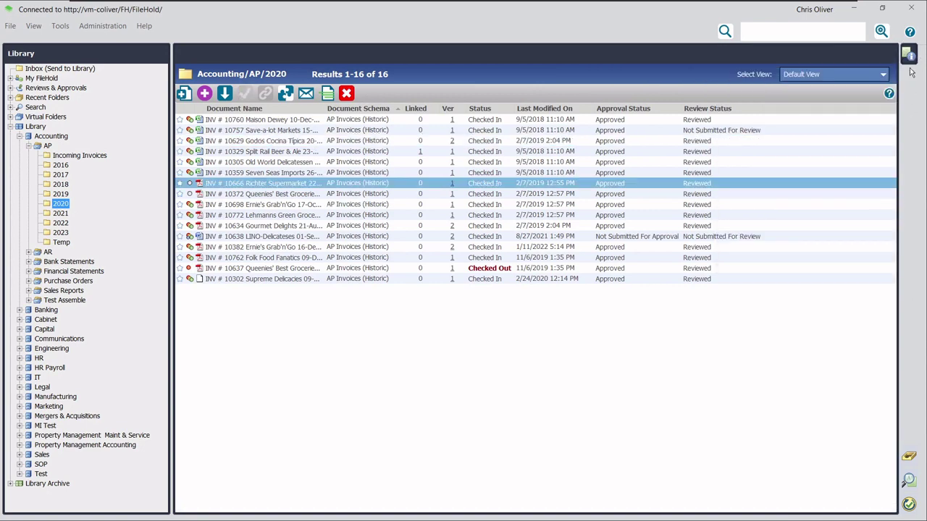
{"action": "left_click", "coordinate": [909, 457]}
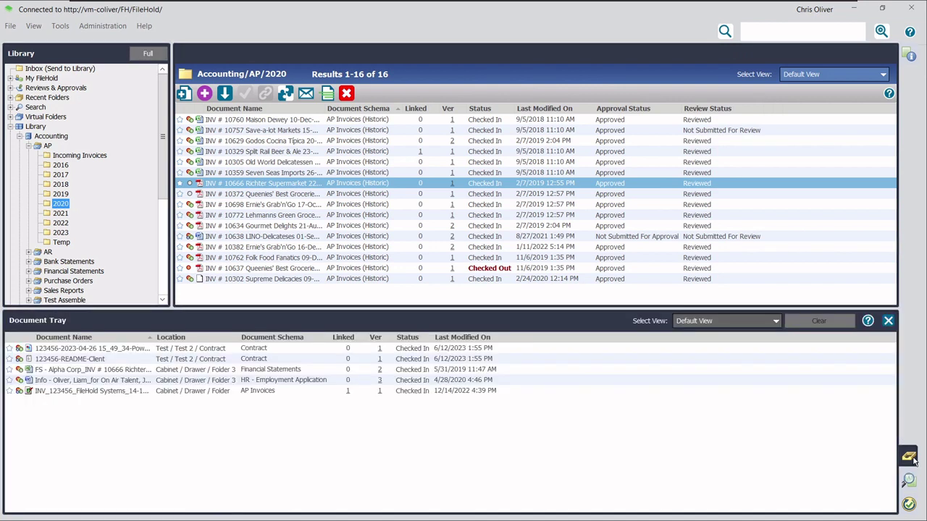
{"action": "left_click", "coordinate": [911, 458]}
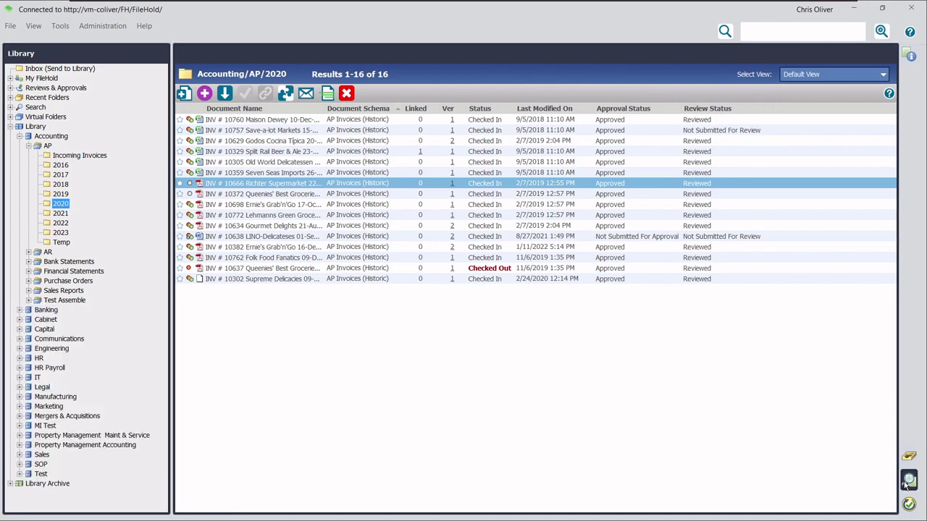
Preview the Richter Supermarket invoice in the Document Viewer, both docked and undocked, and close the viewer.
{"action": "left_click", "coordinate": [907, 480]}
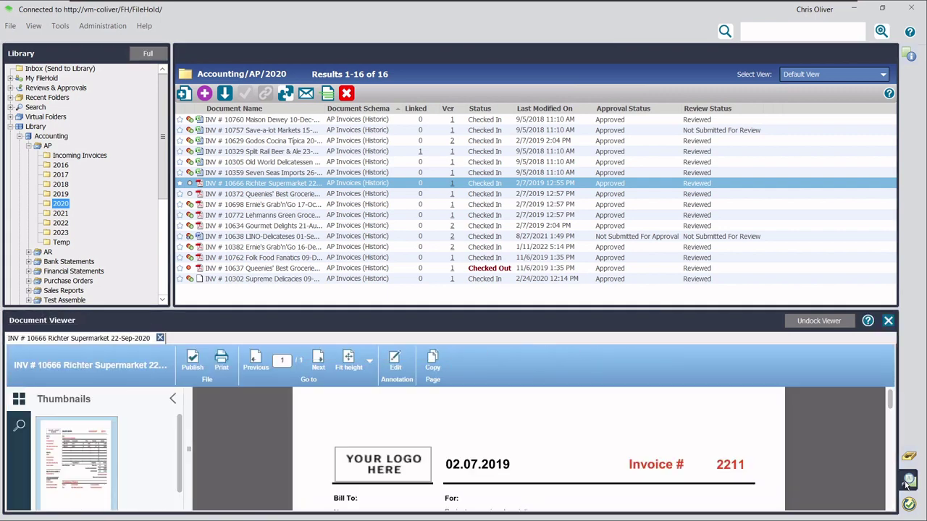
{"action": "left_click", "coordinate": [833, 328]}
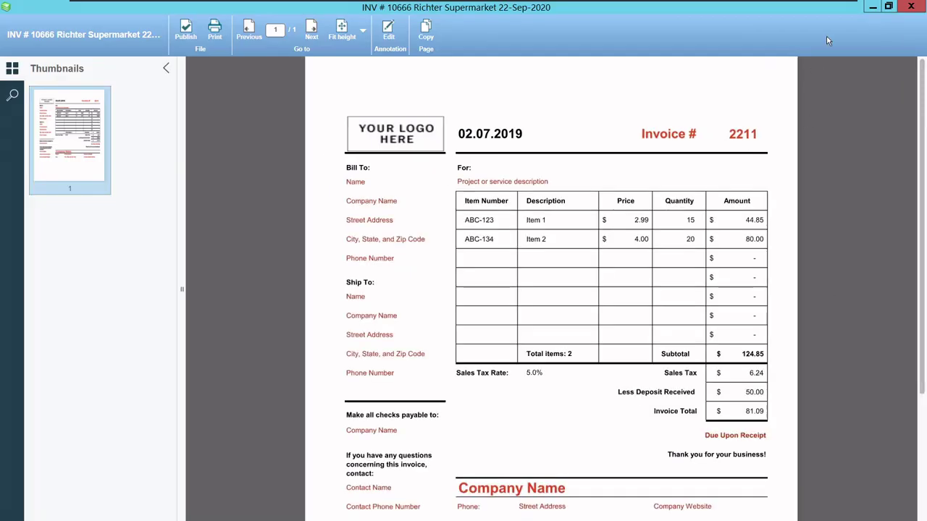
{"action": "left_click", "coordinate": [911, 8]}
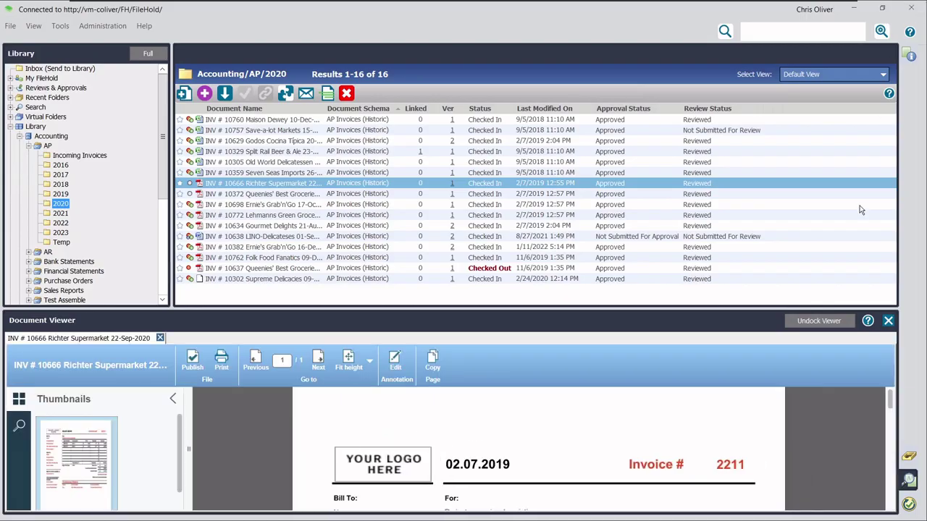
{"action": "left_click", "coordinate": [910, 481]}
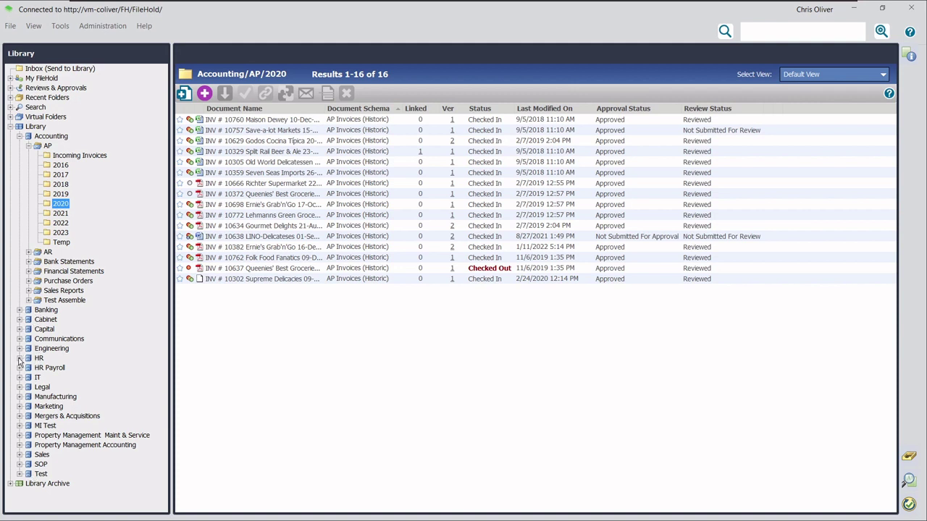
Browse the Assorted Documents folder under HR/HR Policy Manuals and collapse the HR cabinet.
{"action": "left_click", "coordinate": [20, 358]}
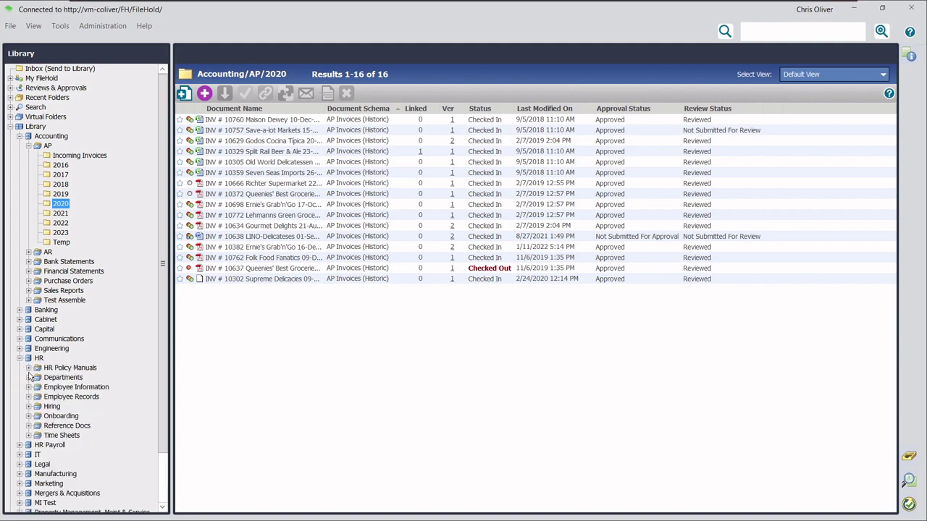
{"action": "left_click", "coordinate": [29, 368]}
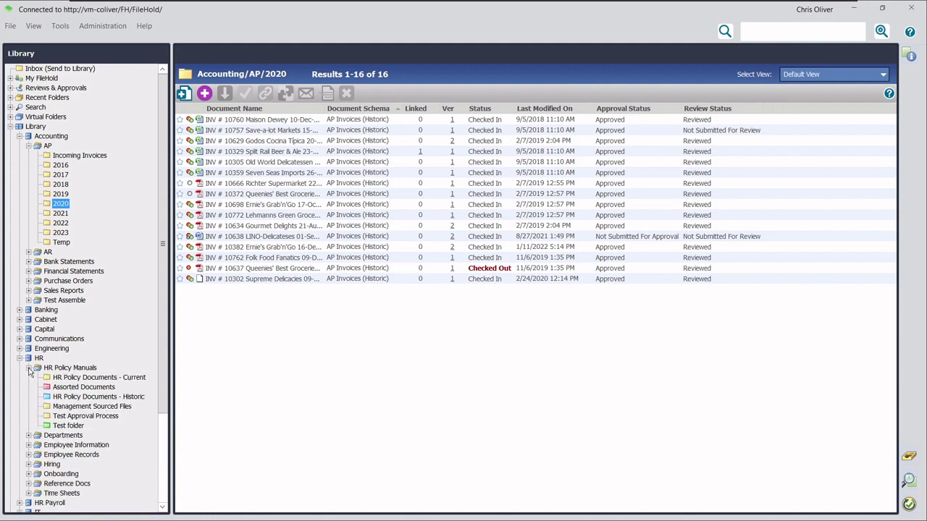
{"action": "left_click", "coordinate": [68, 388]}
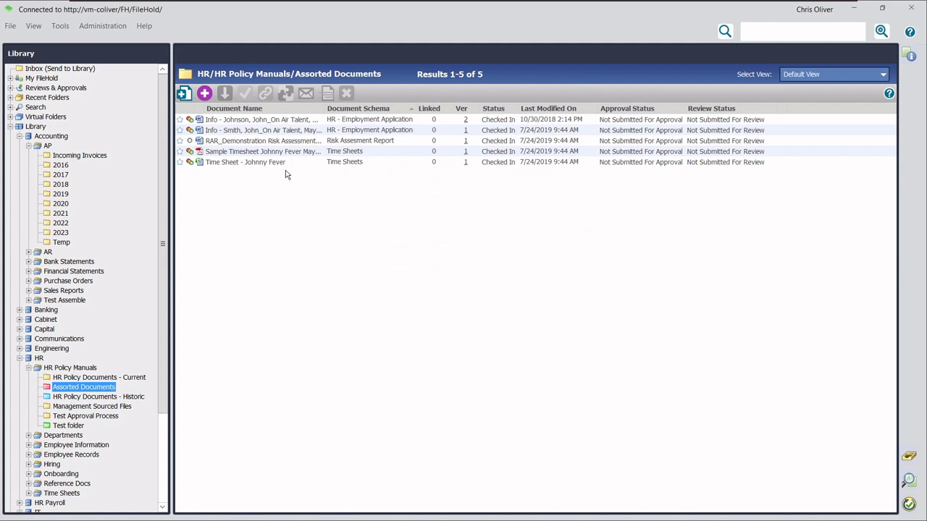
{"action": "left_click", "coordinate": [18, 357]}
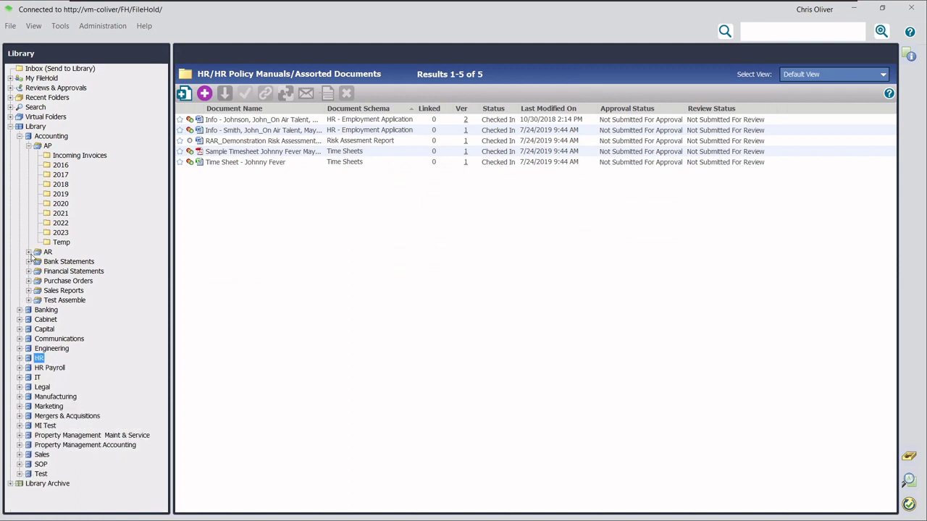
Examine the commands available for INV # 10666 Richter Supermarket in Accounting/AP/2020 without running any of them.
{"action": "left_click", "coordinate": [60, 203]}
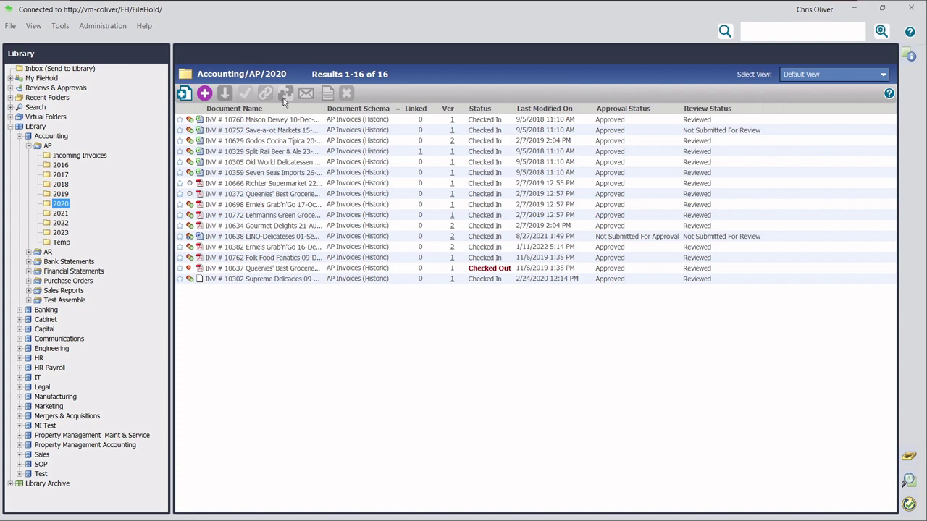
{"action": "left_click", "coordinate": [215, 184]}
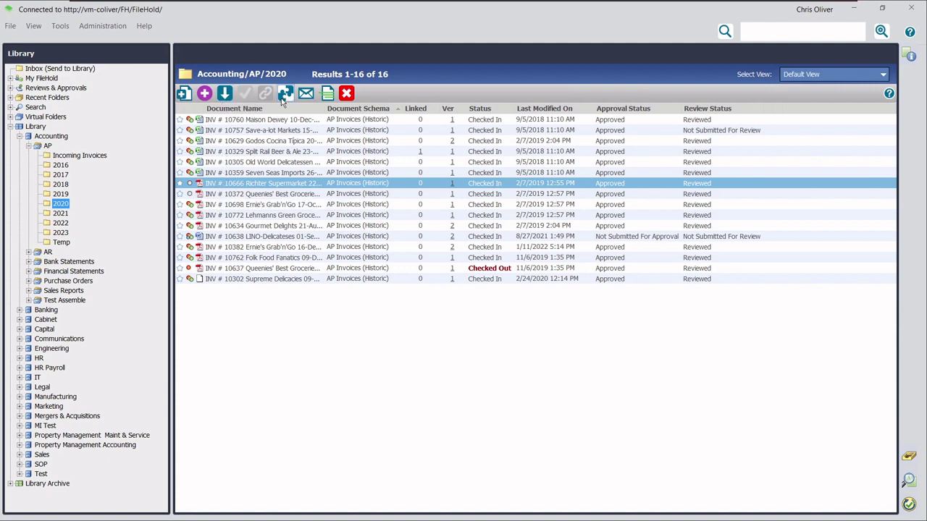
{"action": "right_click", "coordinate": [257, 184]}
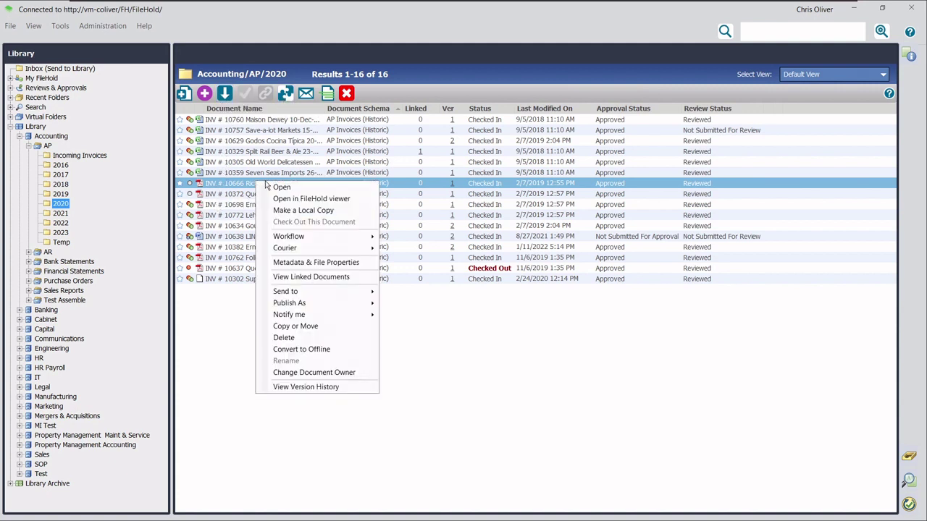
{"action": "left_click", "coordinate": [218, 320]}
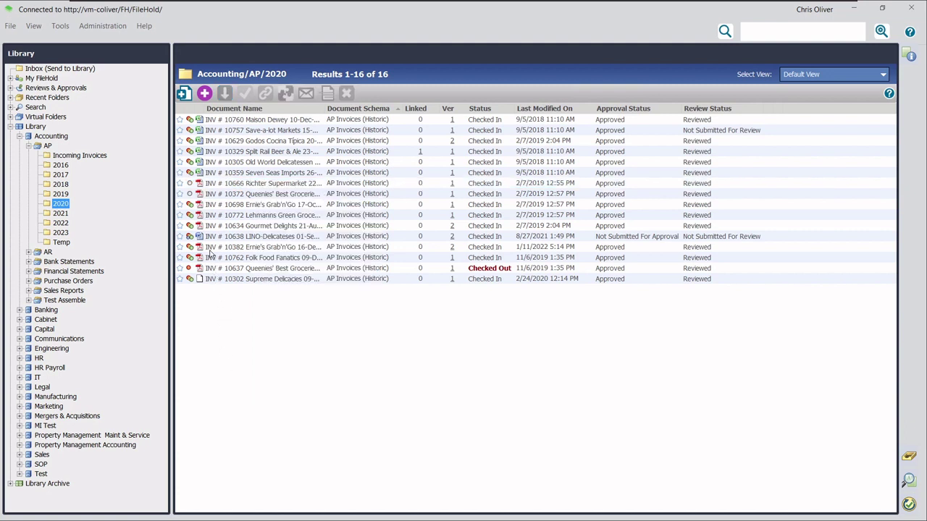
Show the metadata and file properties of INV # 10634 Gourmet Delights.
{"action": "left_click", "coordinate": [211, 226]}
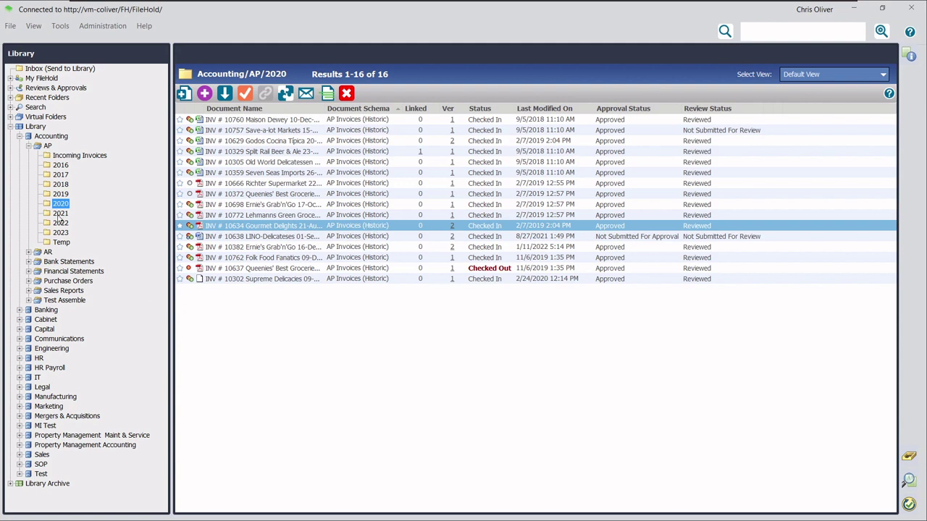
{"action": "right_click", "coordinate": [335, 227]}
{"action": "left_click", "coordinate": [380, 306]}
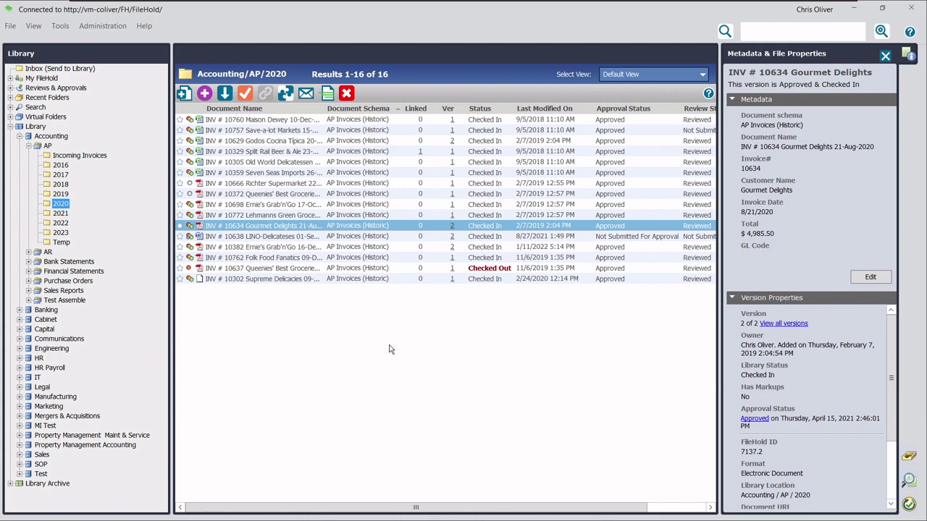
View the metadata and version history of INV # 10638 LINO-Delicateses, and return to the AP 2020 folder.
{"action": "left_click", "coordinate": [226, 238]}
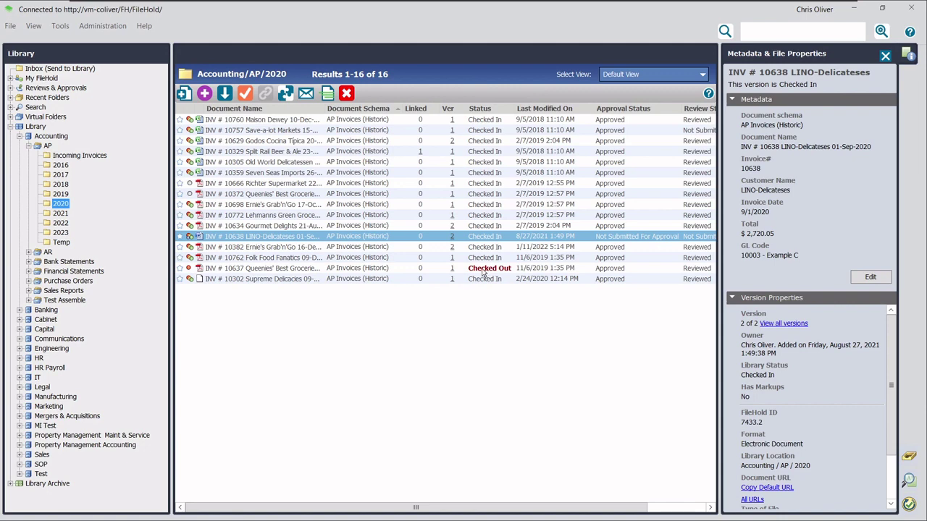
{"action": "left_click", "coordinate": [451, 241]}
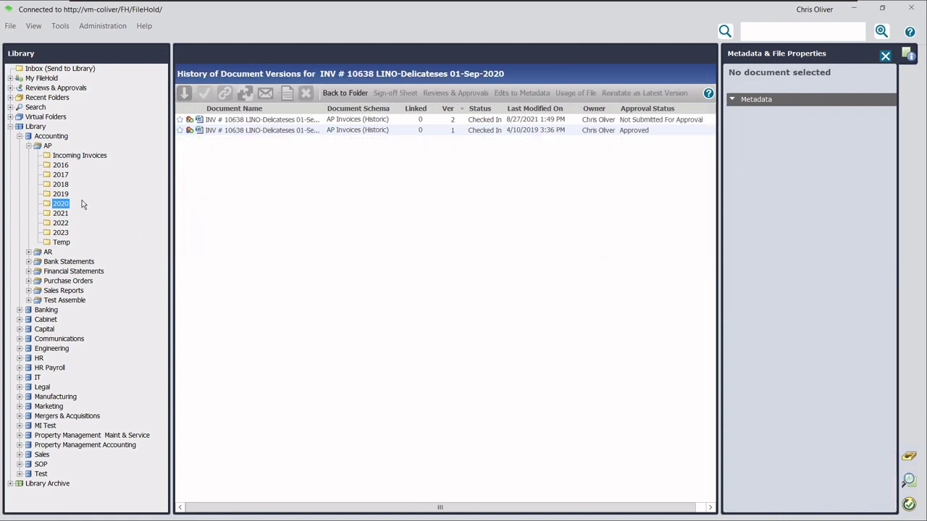
{"action": "left_click", "coordinate": [58, 205]}
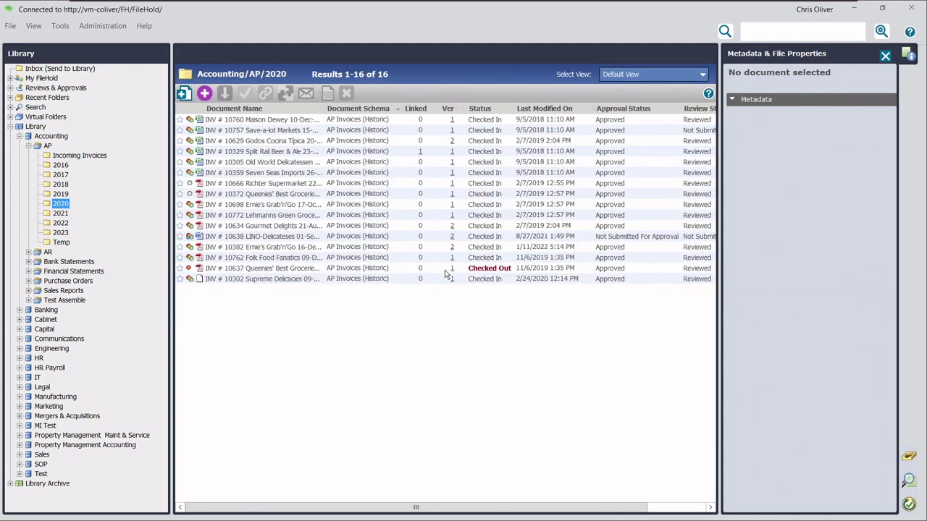
Examine the list entry and metadata of INV # 10372 Queenies' Best Groceries.
{"action": "left_click", "coordinate": [212, 194]}
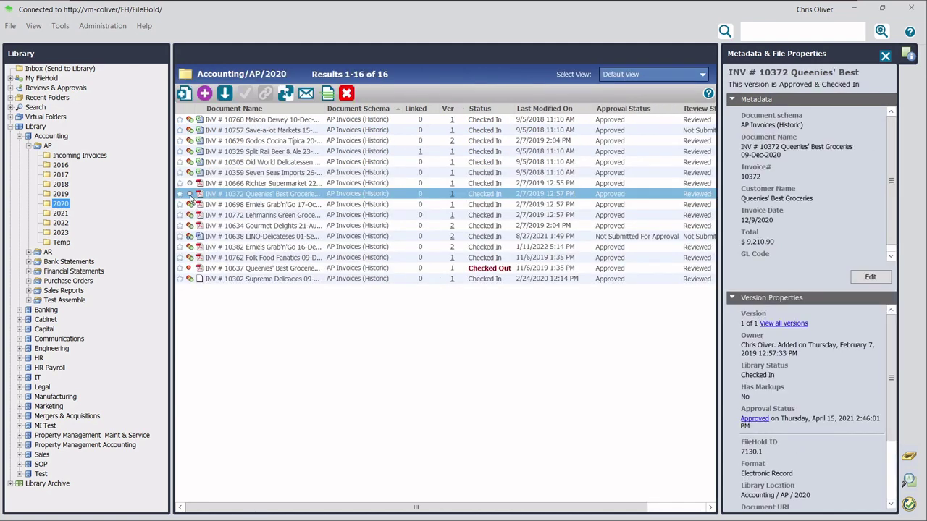
{"action": "left_click_drag", "start_coordinate": [189, 196], "coordinate": [450, 196]}
Switch the document list to the AP Invoices (Historic) view and group it by Invoice Date.
{"action": "left_click", "coordinate": [625, 73]}
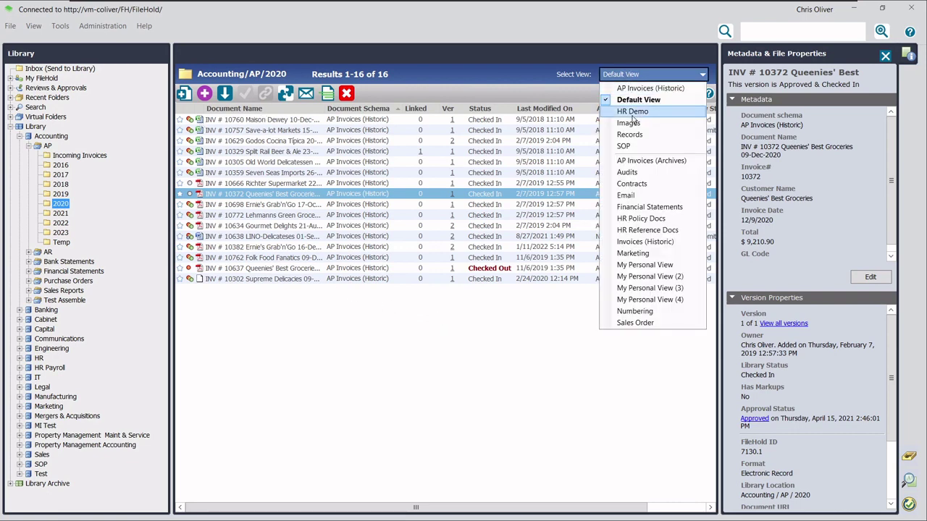
{"action": "left_click", "coordinate": [631, 89]}
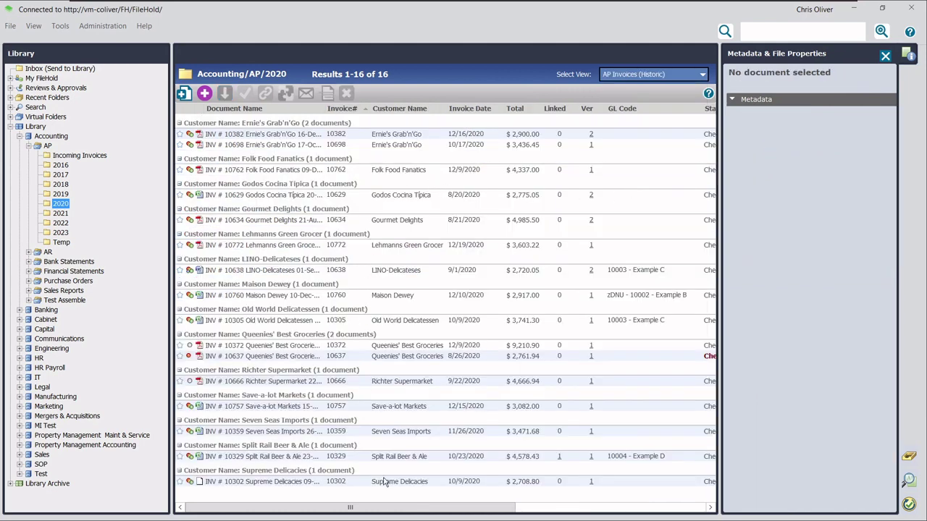
{"action": "right_click", "coordinate": [399, 110]}
{"action": "mouse_move", "coordinate": [449, 114]}
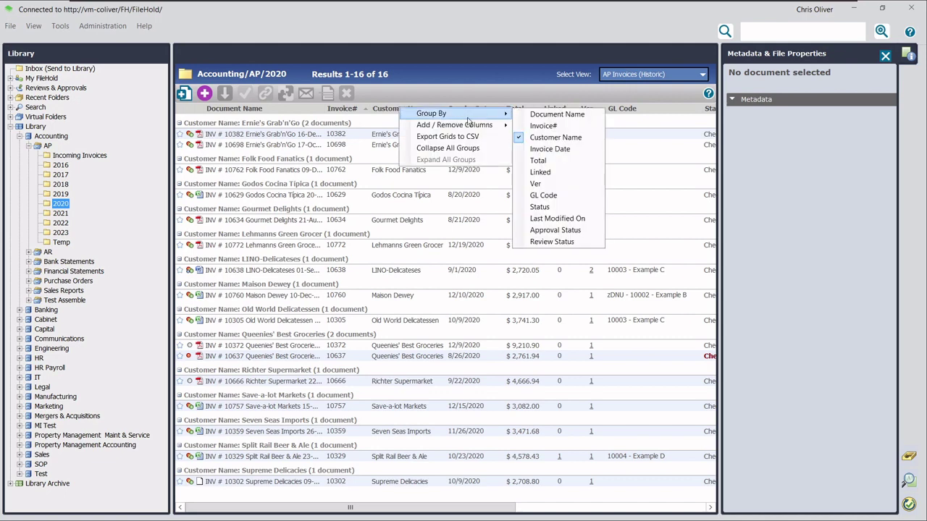
{"action": "left_click", "coordinate": [549, 150]}
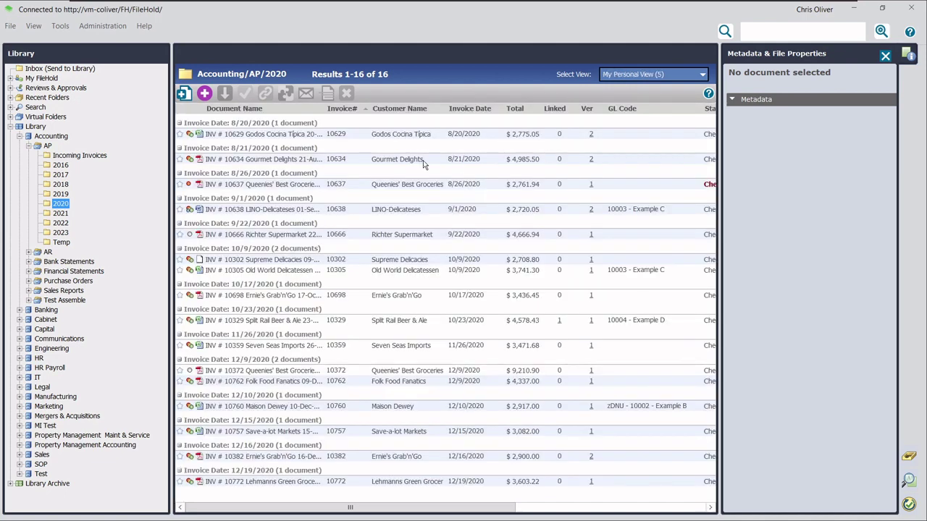
Group the document list by Total, and restore the Default View.
{"action": "right_click", "coordinate": [426, 110]}
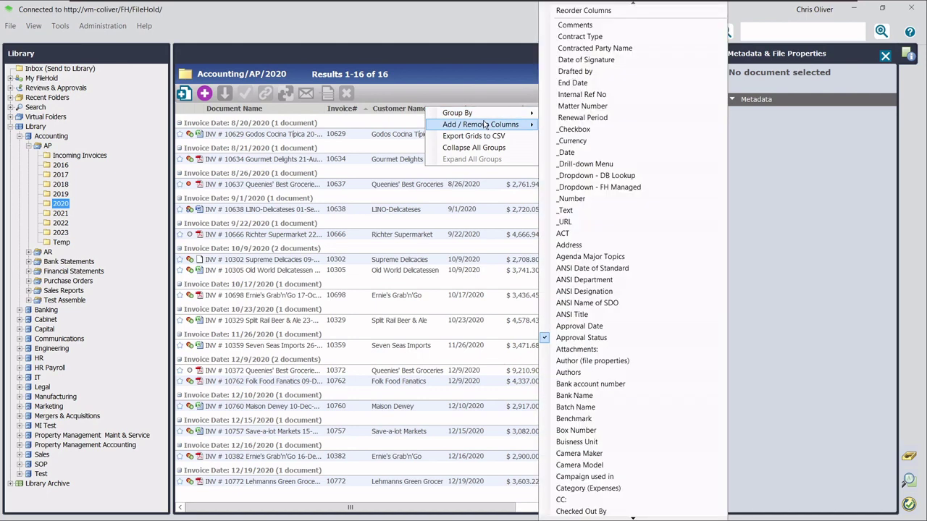
{"action": "mouse_move", "coordinate": [463, 113]}
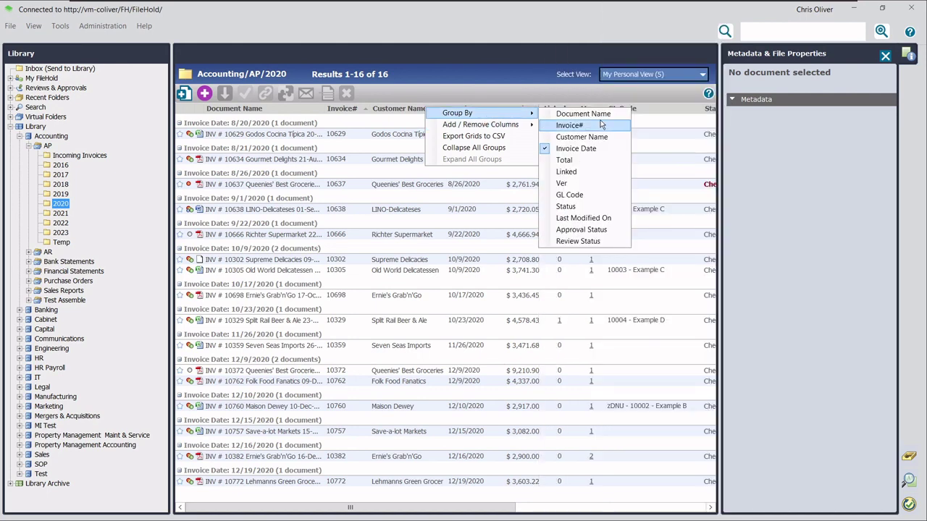
{"action": "left_click", "coordinate": [572, 160]}
{"action": "right_click", "coordinate": [389, 110]}
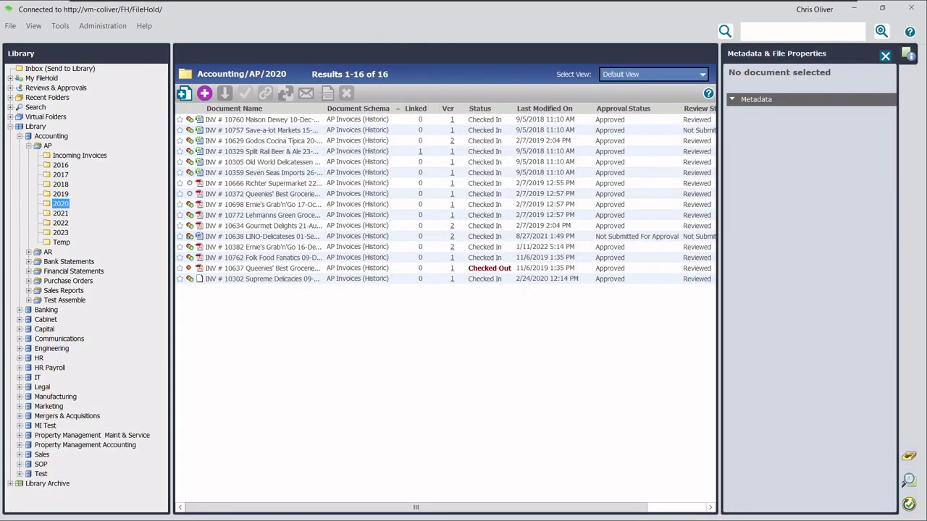
View the metadata and status of INV # 10382 Ernie's Grab'n'Go and INV # 10637 Queenies' Best Groceries.
{"action": "left_click", "coordinate": [222, 249]}
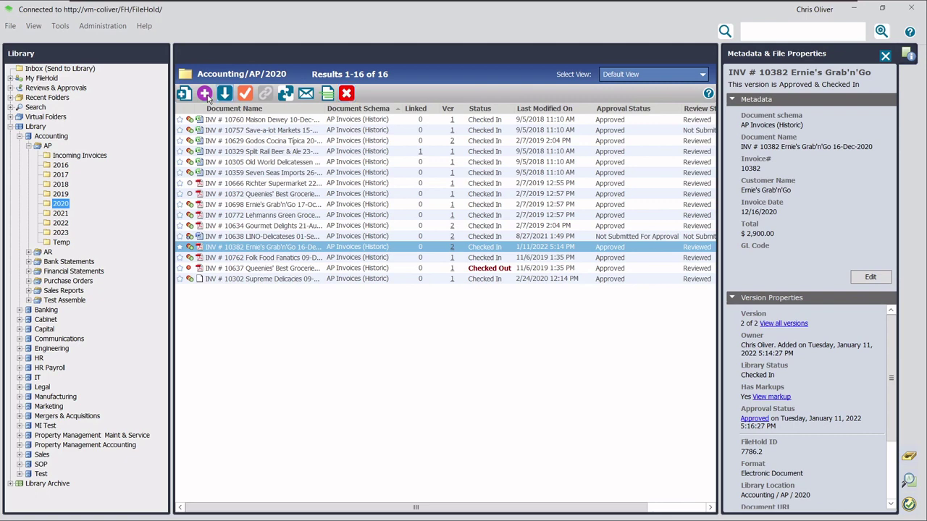
{"action": "left_click", "coordinate": [214, 270]}
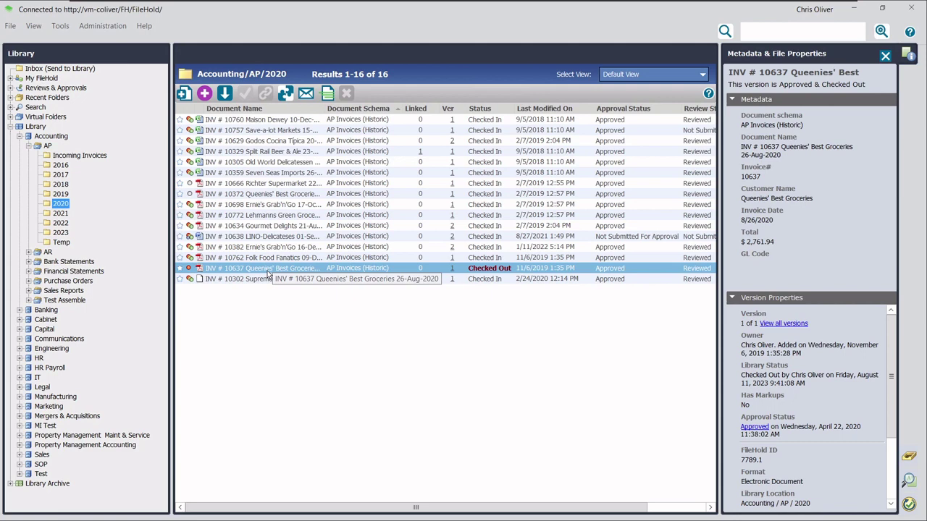
Open INV # 10666 Richter Supermarket in Adobe Acrobat Reader, look through the invoice to its total, and close it.
{"action": "left_click", "coordinate": [214, 195]}
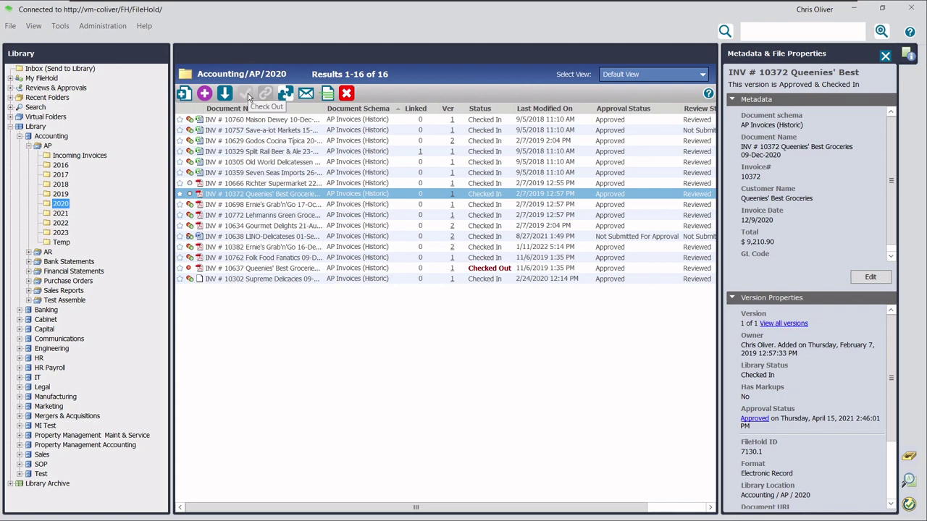
{"action": "left_click", "coordinate": [236, 184]}
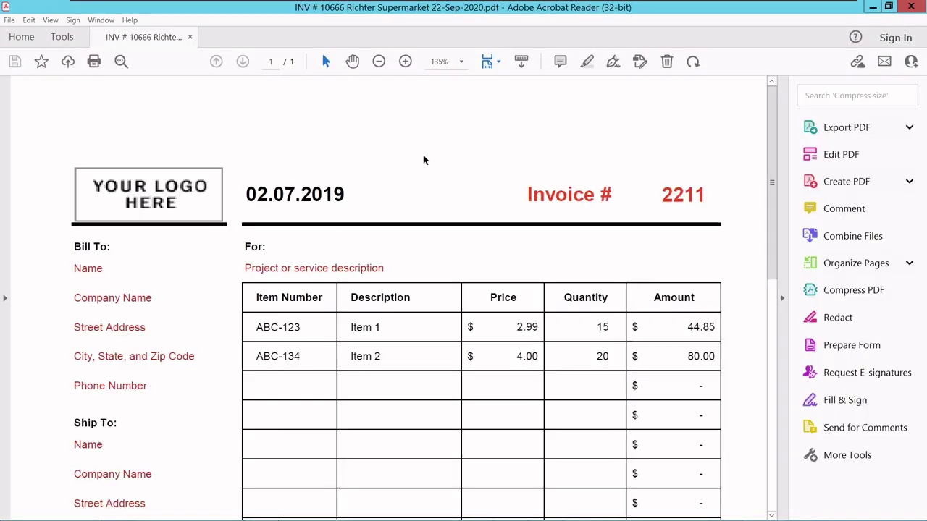
{"action": "scroll", "coordinate": [559, 180], "scroll_direction": "down", "scroll_amount": 3}
{"action": "scroll", "coordinate": [559, 181], "scroll_direction": "down", "scroll_amount": 5}
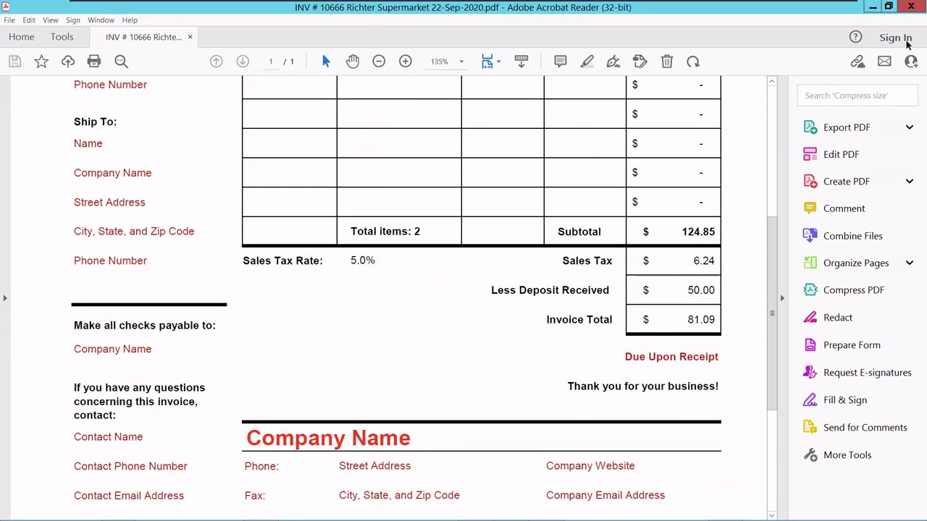
{"action": "left_click", "coordinate": [911, 7]}
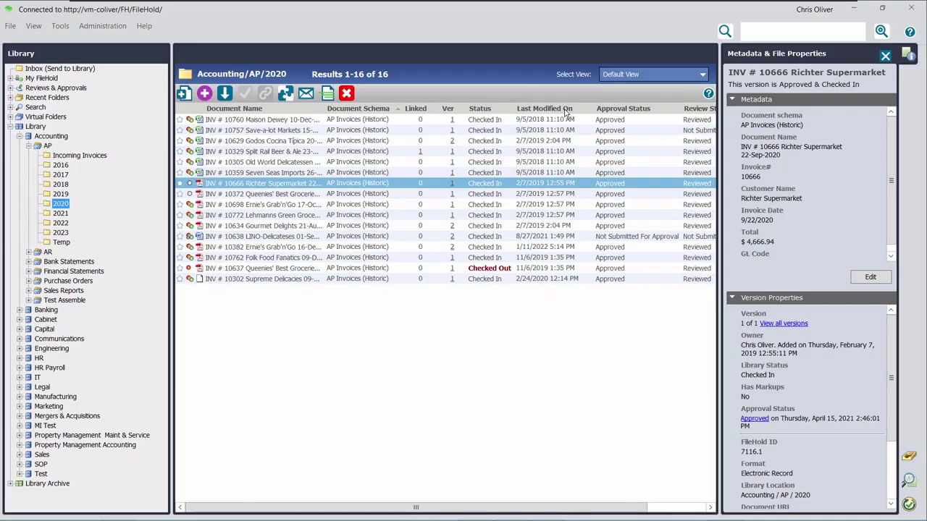
View INV # 10372 Queenies' Best Groceries in the docked FileHold viewer, and close the viewer.
{"action": "right_click", "coordinate": [218, 236]}
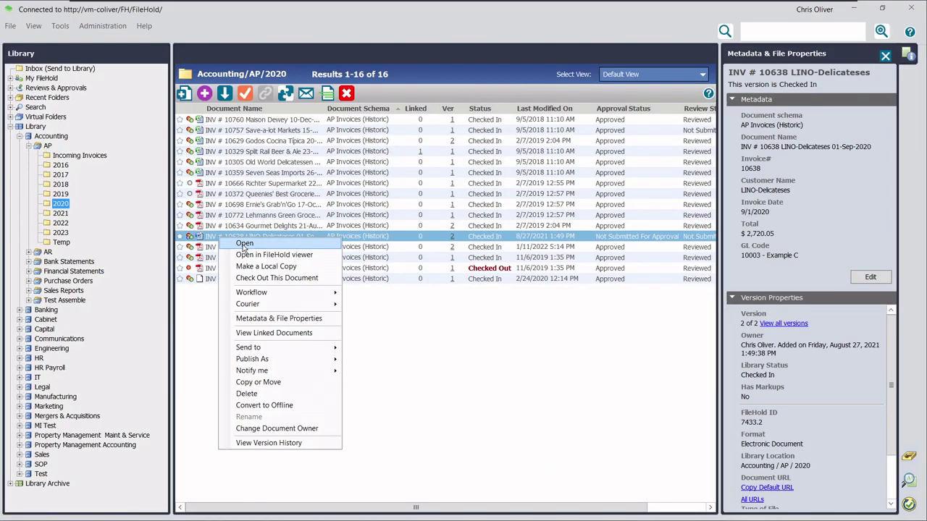
{"action": "left_click", "coordinate": [413, 356]}
{"action": "right_click", "coordinate": [221, 196]}
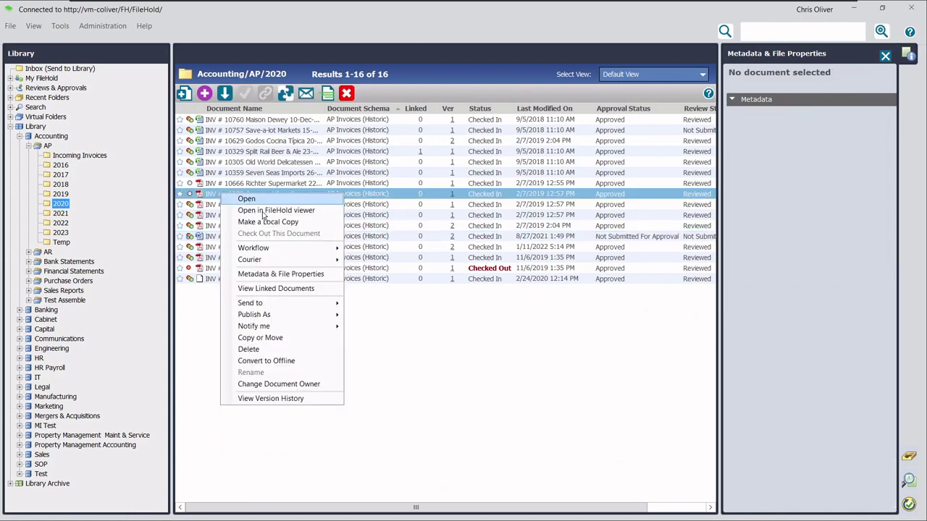
{"action": "left_click", "coordinate": [257, 209]}
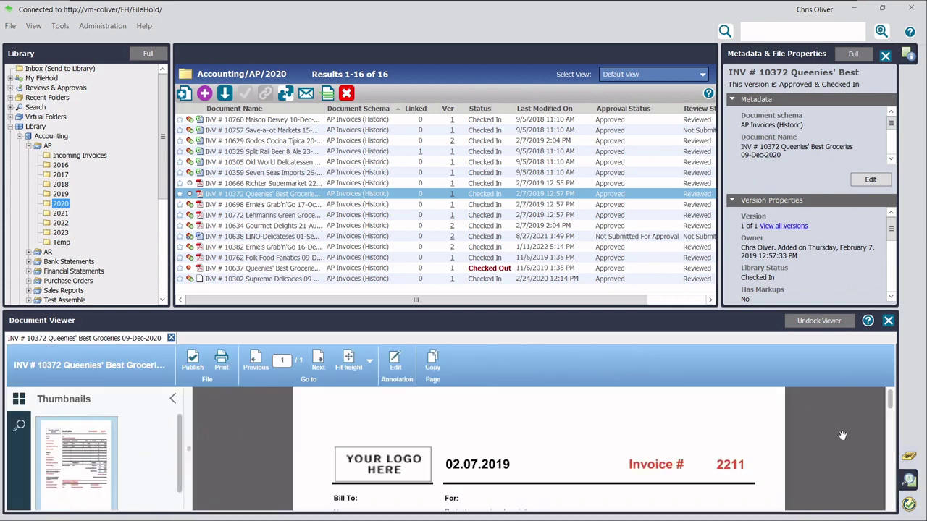
{"action": "mouse_move", "coordinate": [893, 411]}
{"action": "left_mouse_down"}
{"action": "mouse_move", "coordinate": [897, 514]}
{"action": "mouse_move", "coordinate": [890, 425]}
{"action": "left_mouse_up"}
{"action": "left_click", "coordinate": [888, 320]}
Check the version deletion options for INV # 10772 Lehmanns Green Grocer, and cancel without deleting anything.
{"action": "left_click", "coordinate": [261, 215]}
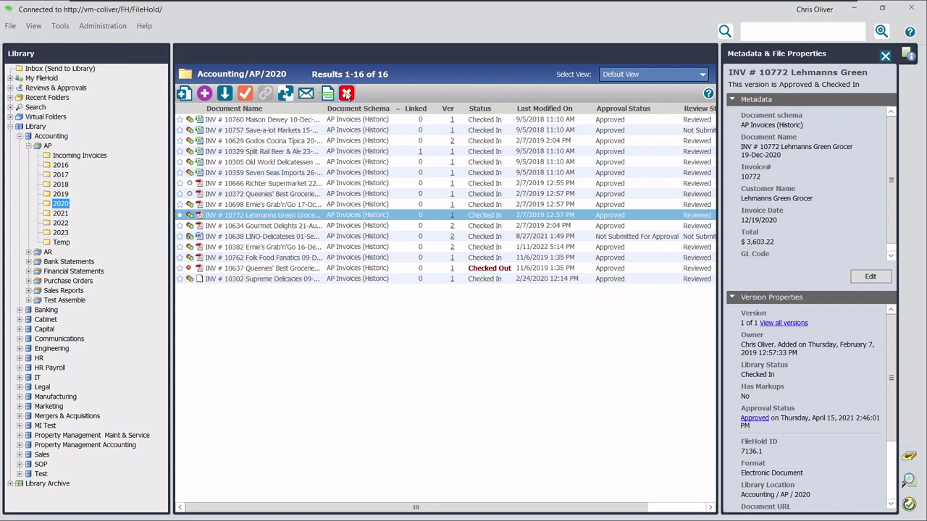
{"action": "left_click", "coordinate": [347, 94]}
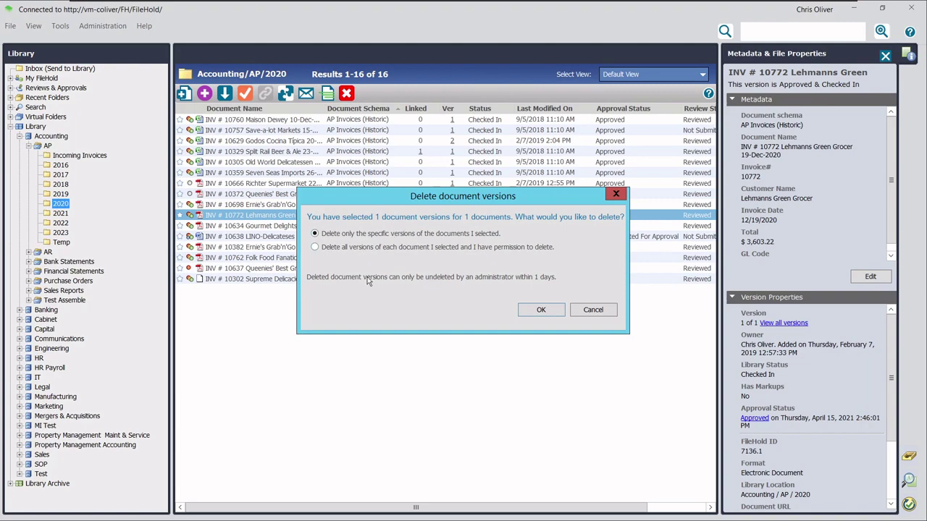
{"action": "left_click", "coordinate": [615, 314]}
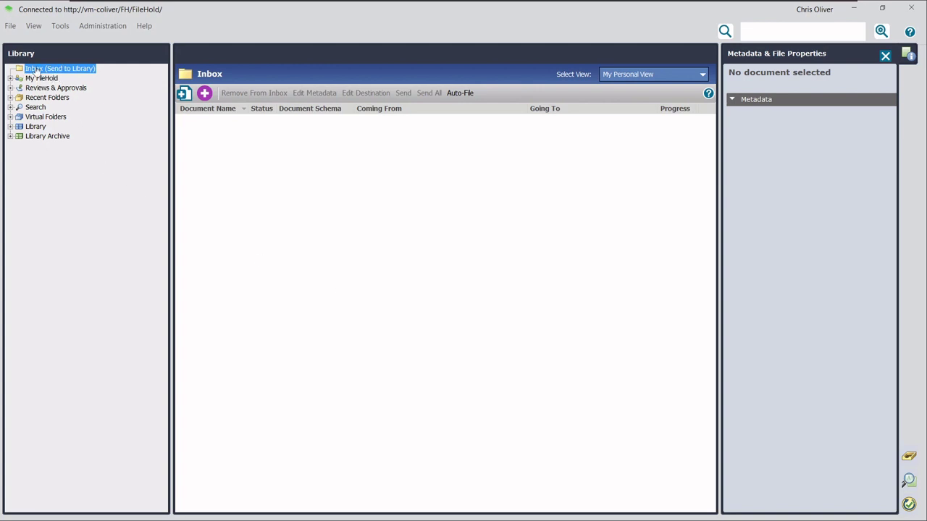
Add the second Word document in New folder (3) to the Inbox, and check the document schema choices in its metadata form.
{"action": "left_click", "coordinate": [182, 94]}
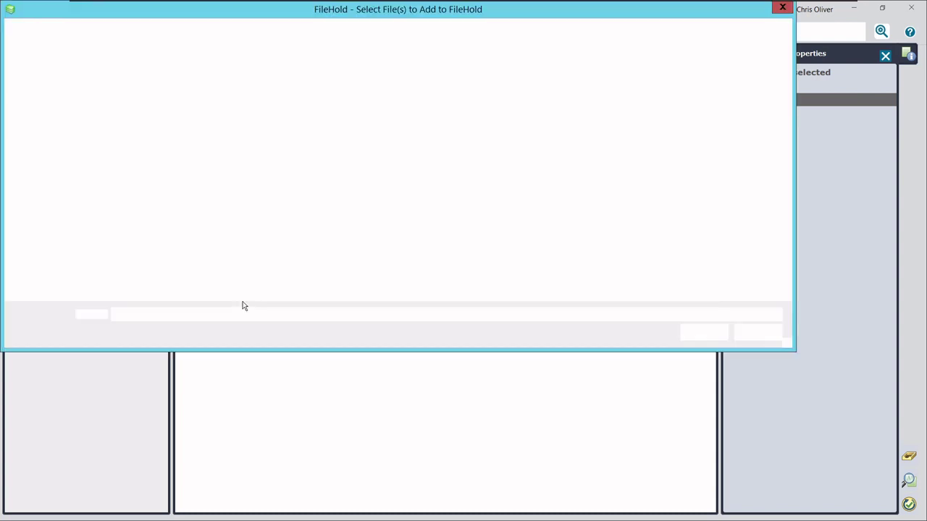
{"action": "left_click", "coordinate": [205, 100]}
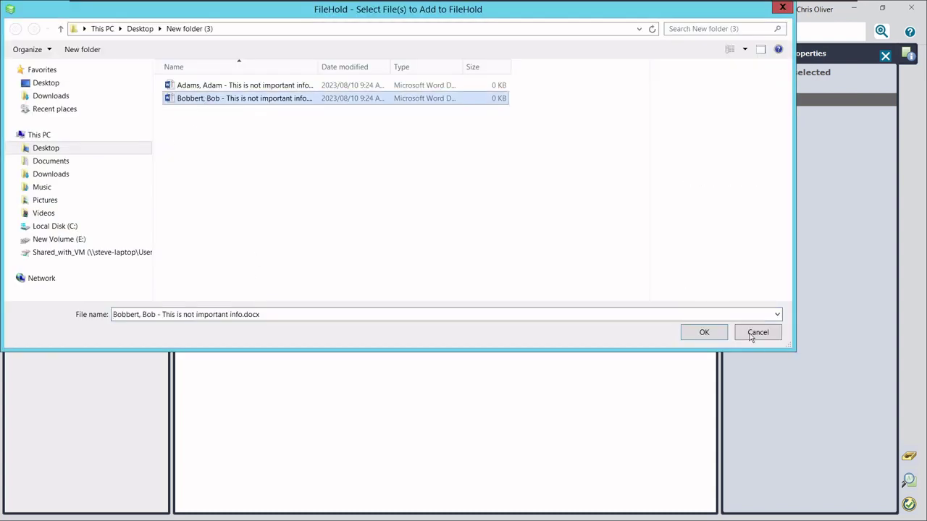
{"action": "left_click", "coordinate": [704, 331]}
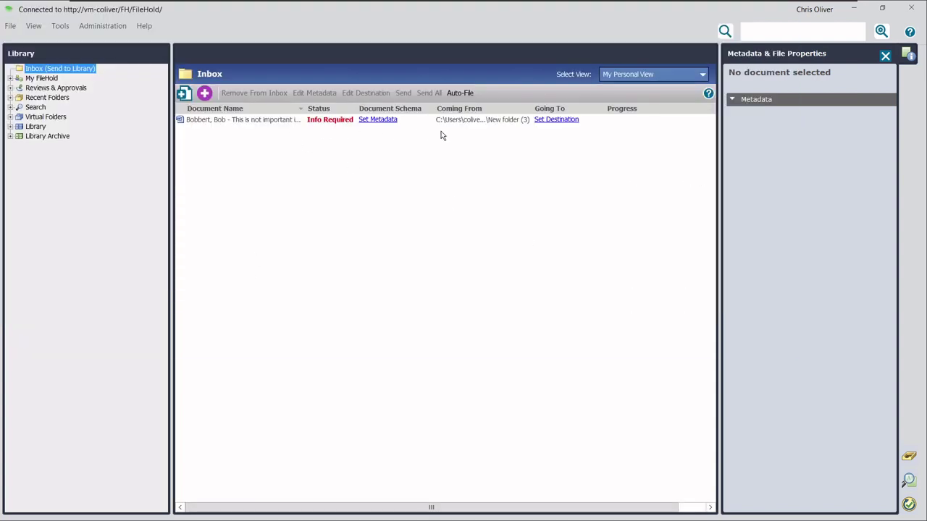
{"action": "left_click", "coordinate": [378, 120]}
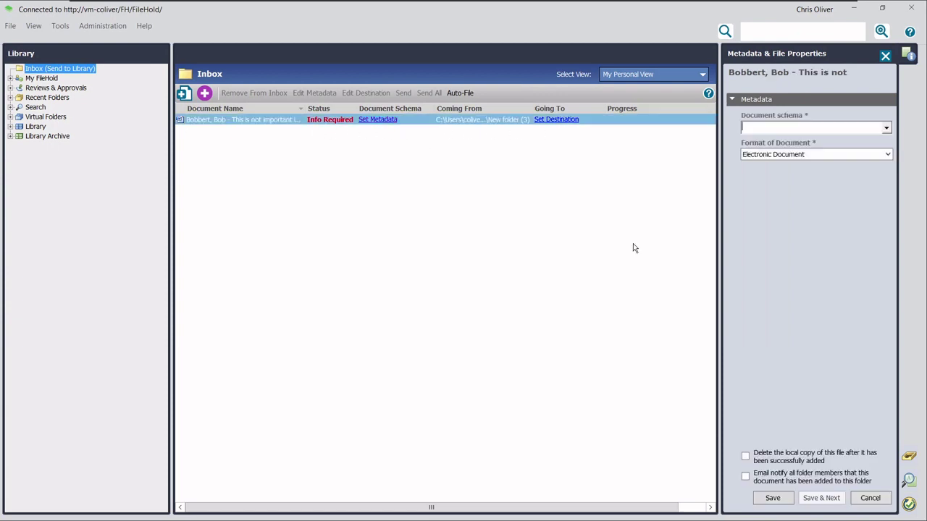
{"action": "left_click", "coordinate": [886, 128]}
{"action": "left_click", "coordinate": [867, 108]}
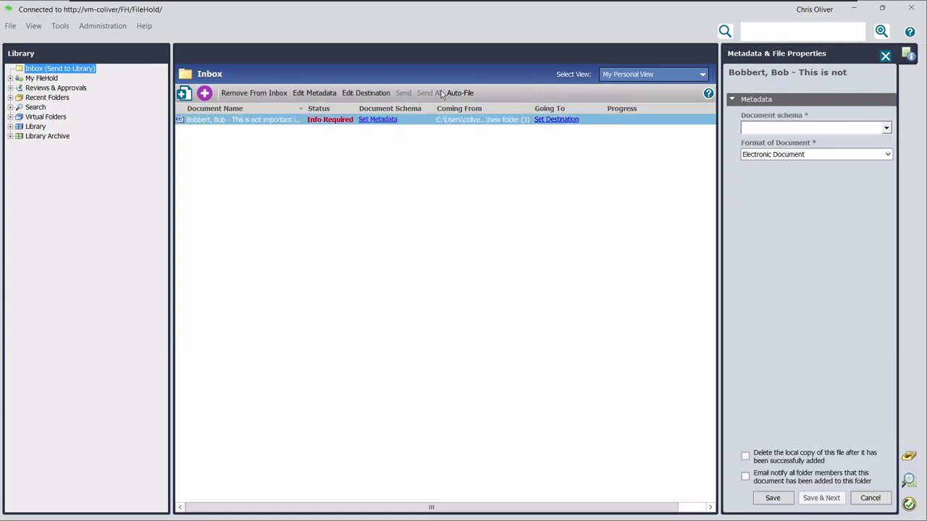
Browse My FileHold through My Favorites, Checked Out Documents and Recently Added to the system administration Dashboard.
{"action": "left_click", "coordinate": [12, 78]}
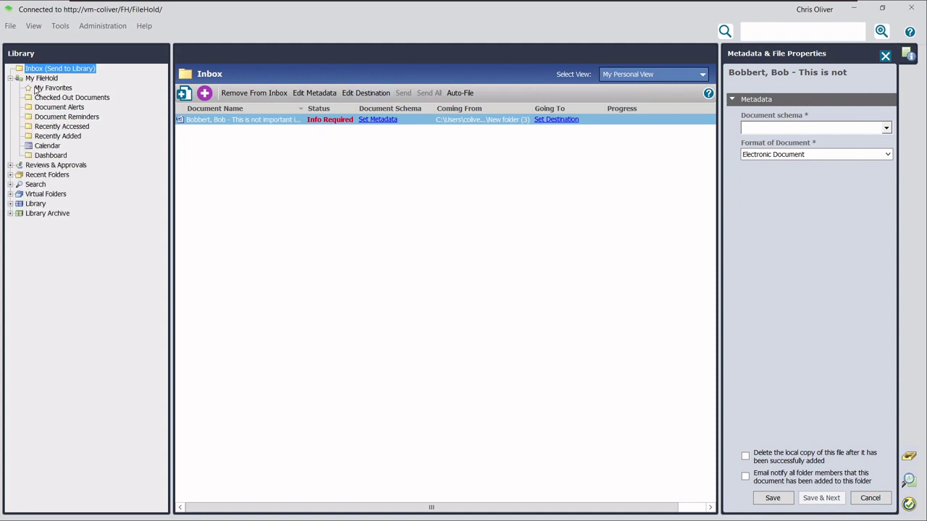
{"action": "left_click", "coordinate": [40, 88]}
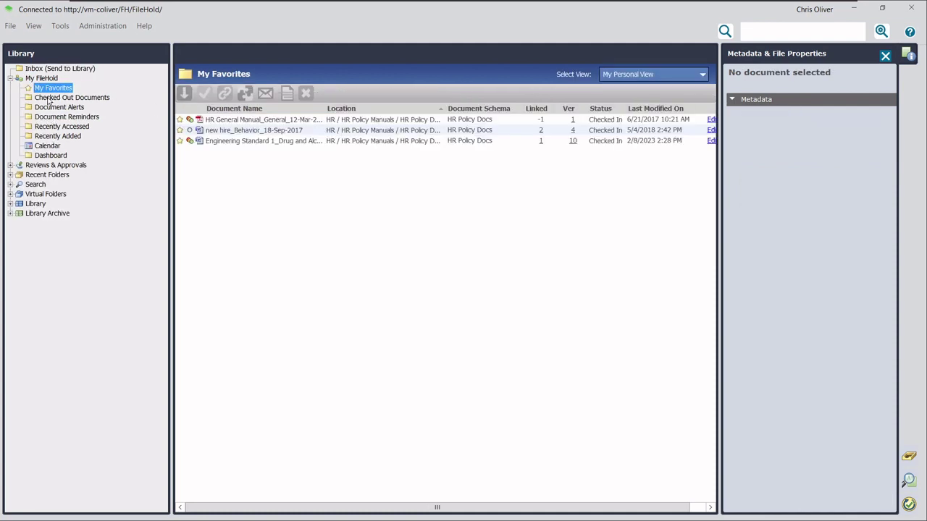
{"action": "left_click", "coordinate": [49, 98]}
{"action": "left_click", "coordinate": [43, 137]}
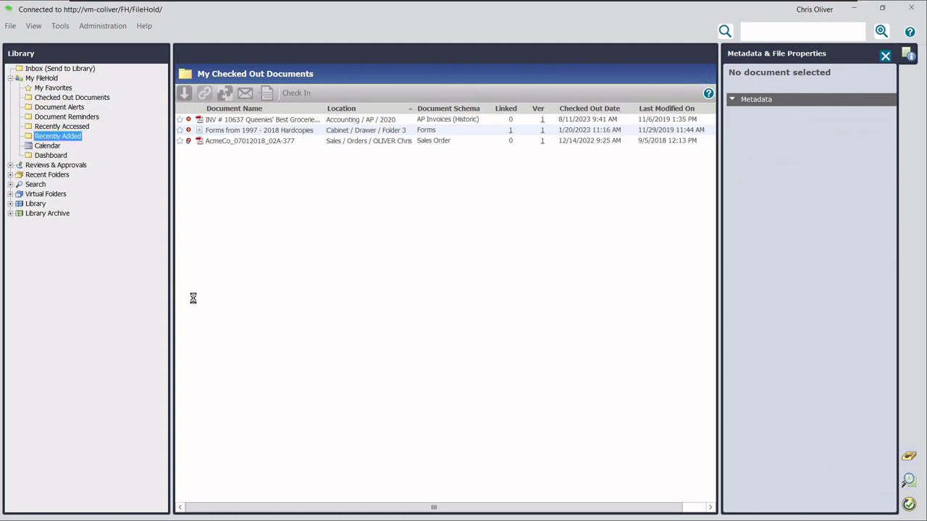
{"action": "left_click", "coordinate": [45, 156]}
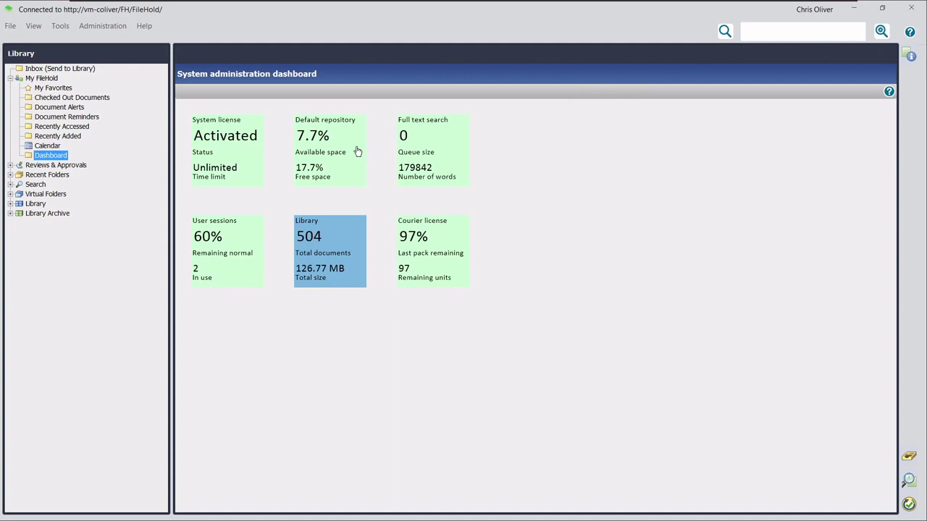
Review the documents of the second workflow task in My Tasks, and view the Workflow Status Report.
{"action": "left_click", "coordinate": [10, 165]}
{"action": "left_click", "coordinate": [59, 175]}
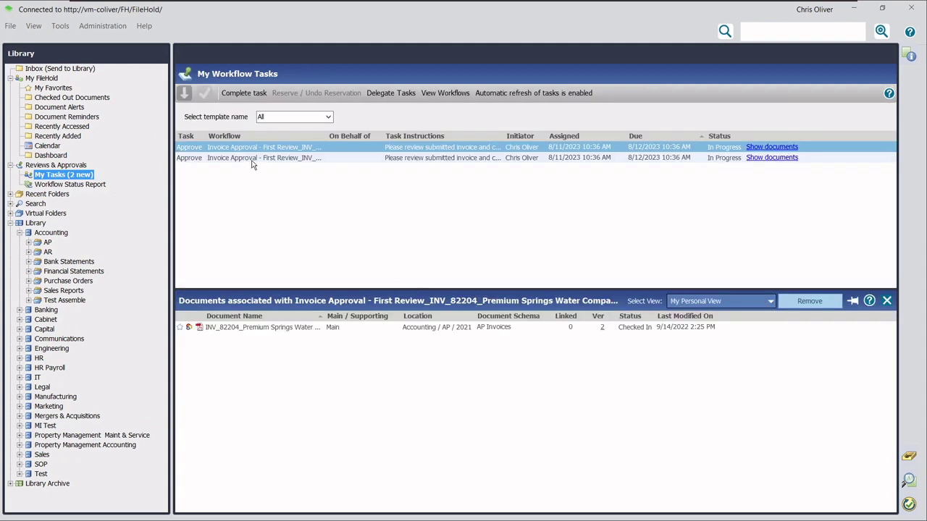
{"action": "left_click", "coordinate": [252, 159]}
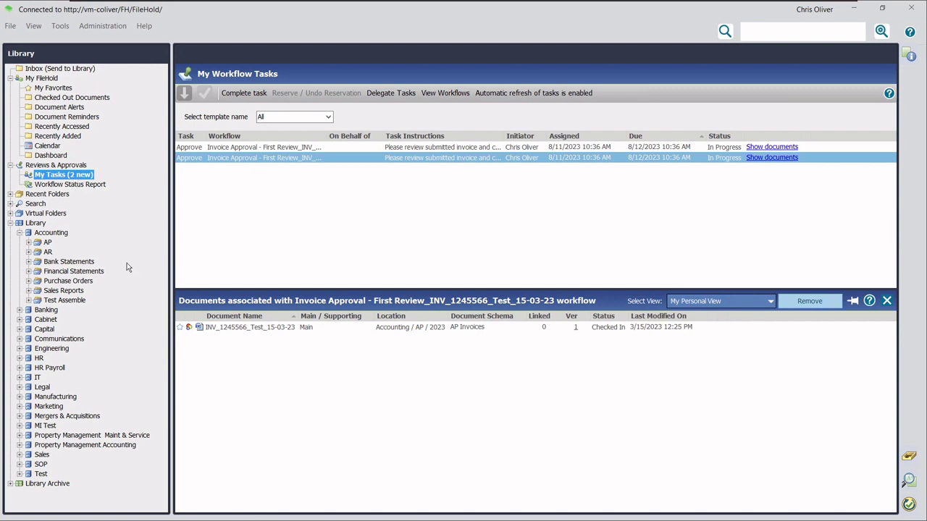
{"action": "left_click", "coordinate": [42, 185]}
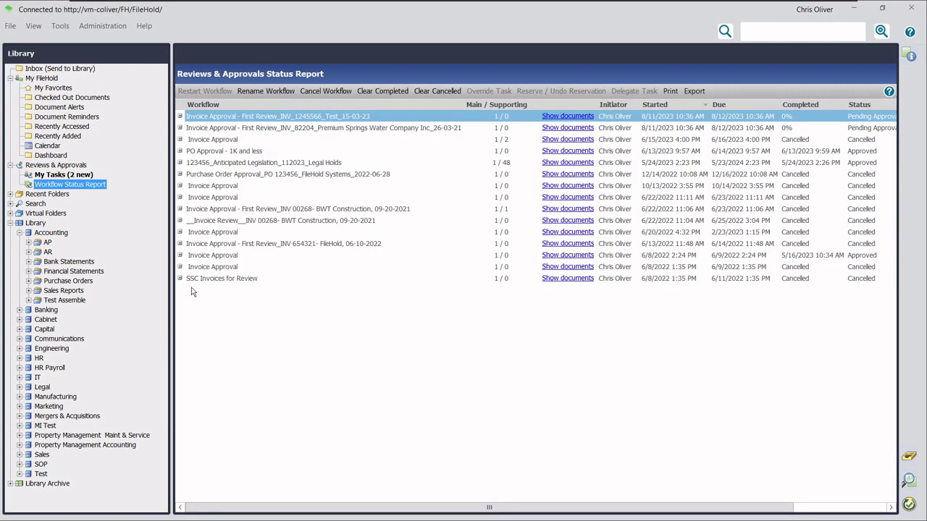
Search the library for 123456, and start an advanced search restricted to the Sales Reports drawer under Accounting.
{"action": "left_click", "coordinate": [10, 204]}
{"action": "left_click", "coordinate": [36, 204]}
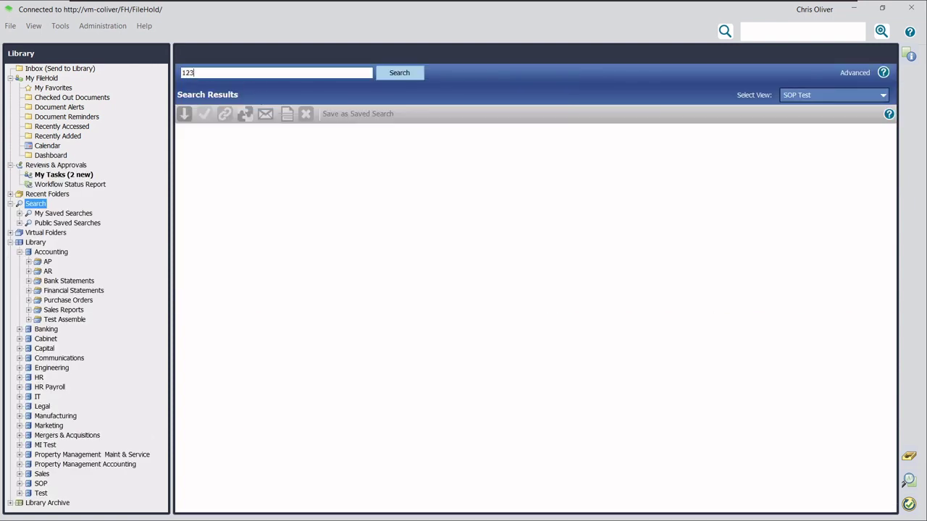
{"action": "key", "text": "Return"}
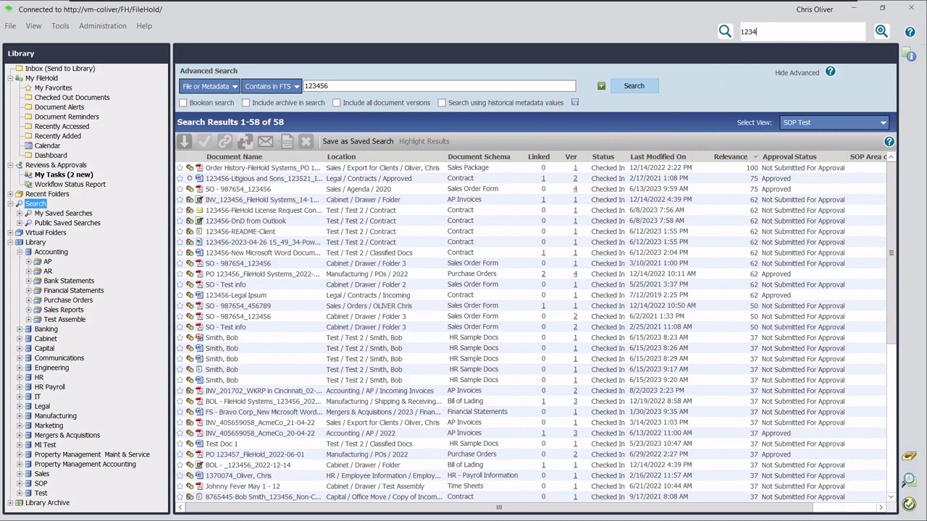
{"action": "type", "text": "56"}
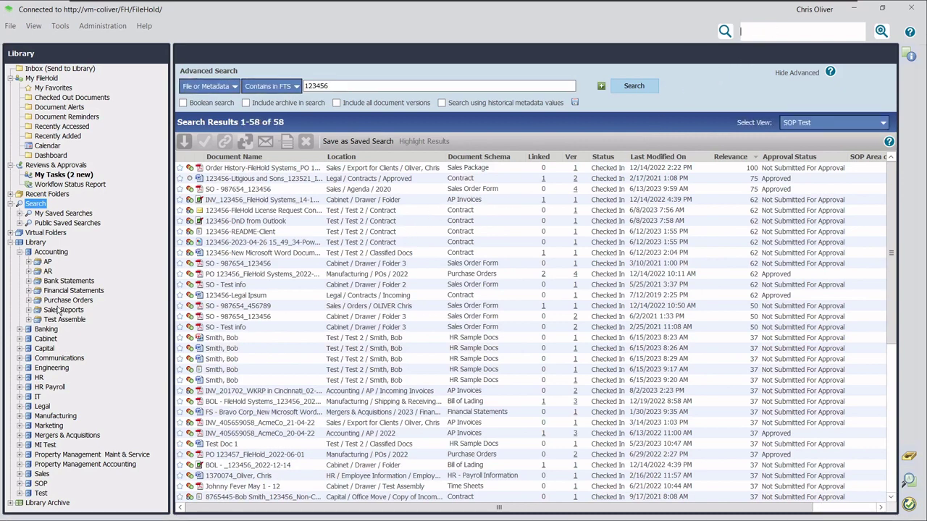
{"action": "right_click", "coordinate": [58, 309]}
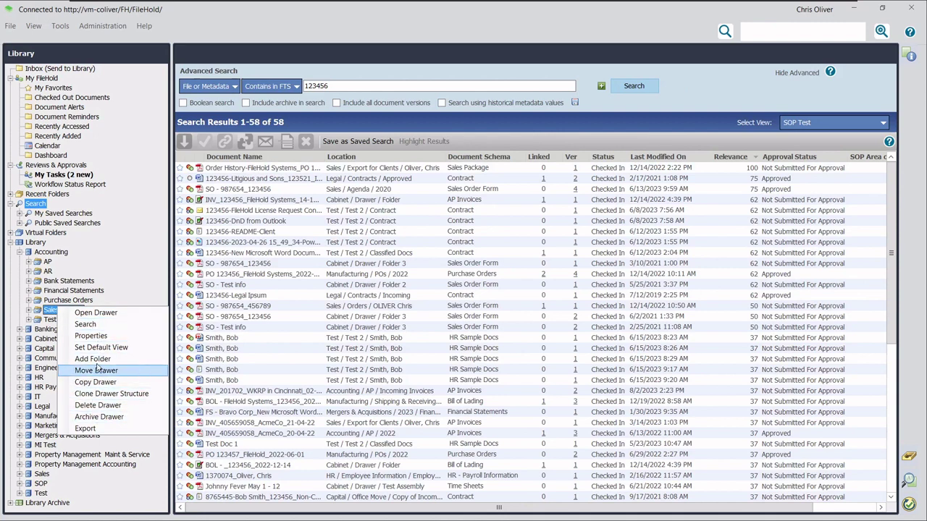
{"action": "left_click", "coordinate": [85, 324]}
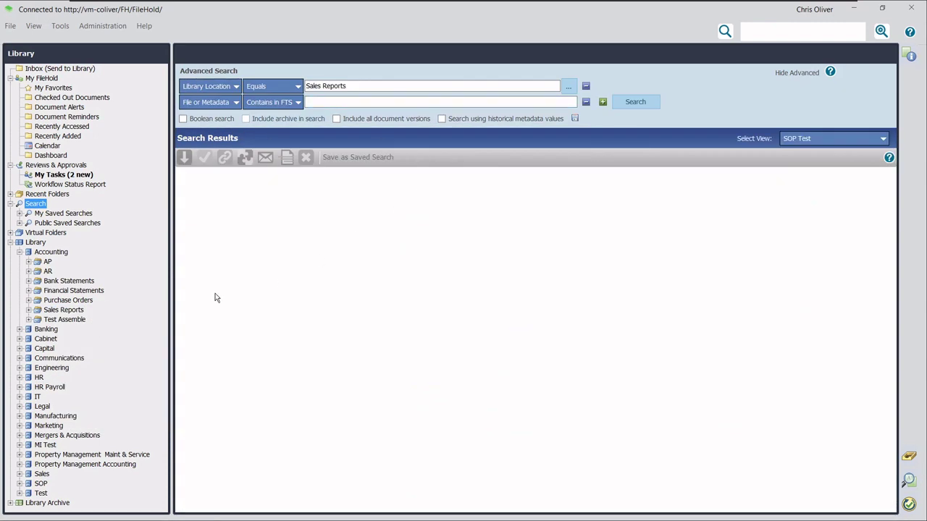
View the saved searches Contract end date in 30 days, MD Only and PO # under My Saved Searches.
{"action": "left_click", "coordinate": [19, 213]}
{"action": "left_click", "coordinate": [51, 223]}
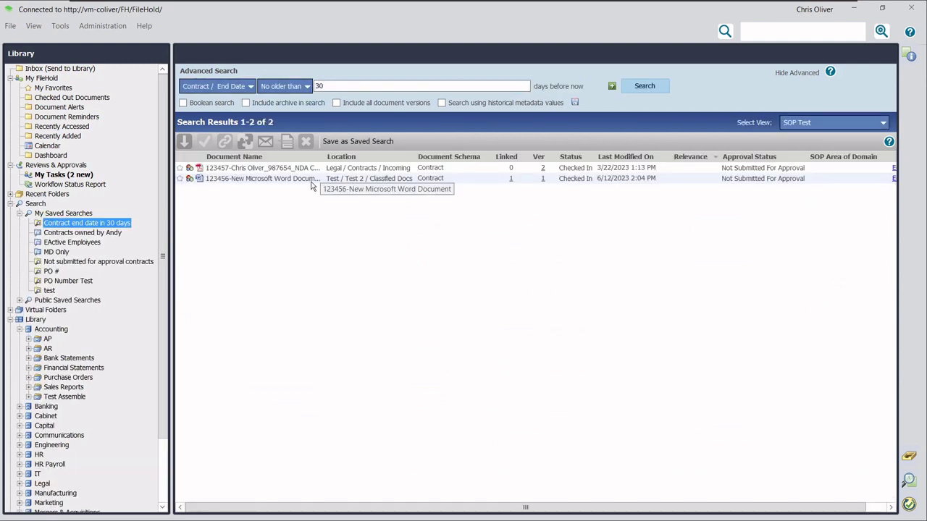
{"action": "left_click", "coordinate": [57, 252]}
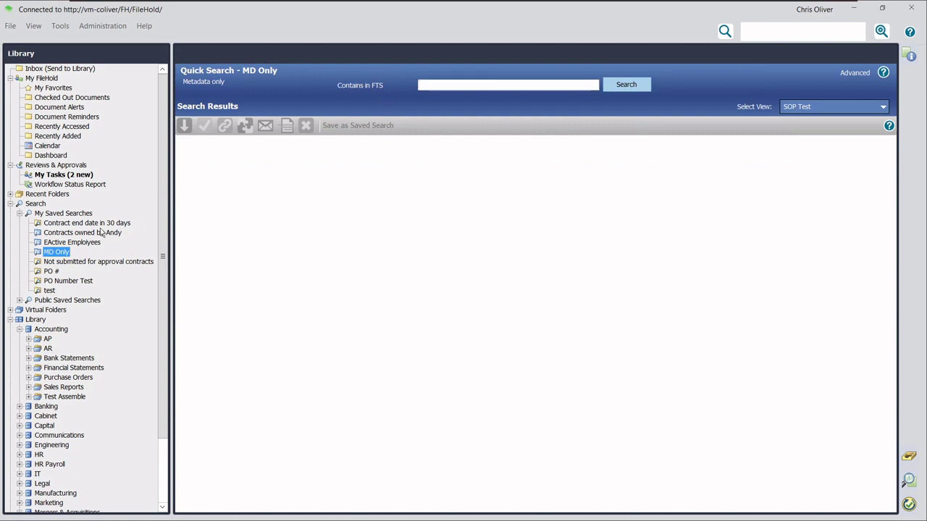
{"action": "left_click", "coordinate": [49, 272]}
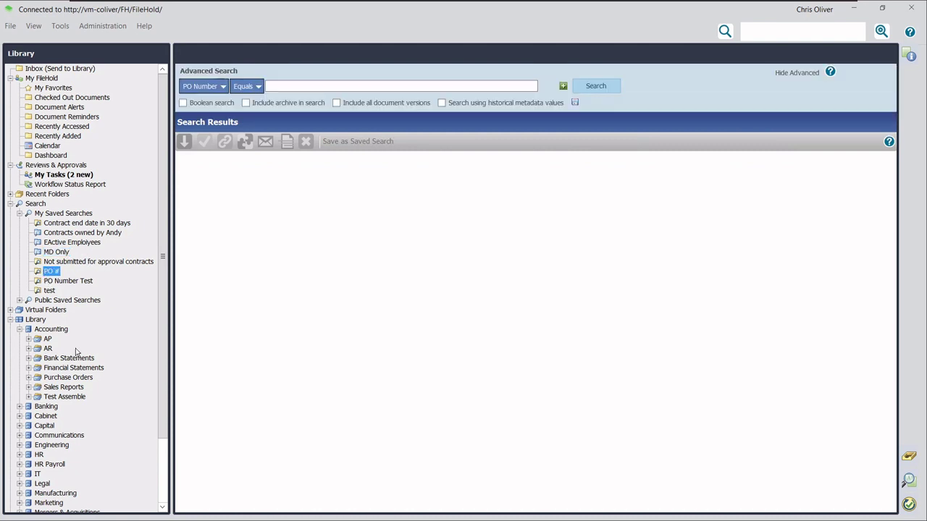
Expand My Virtual Folders and open the purchase order virtual folder to view its documents.
{"action": "left_click", "coordinate": [9, 310]}
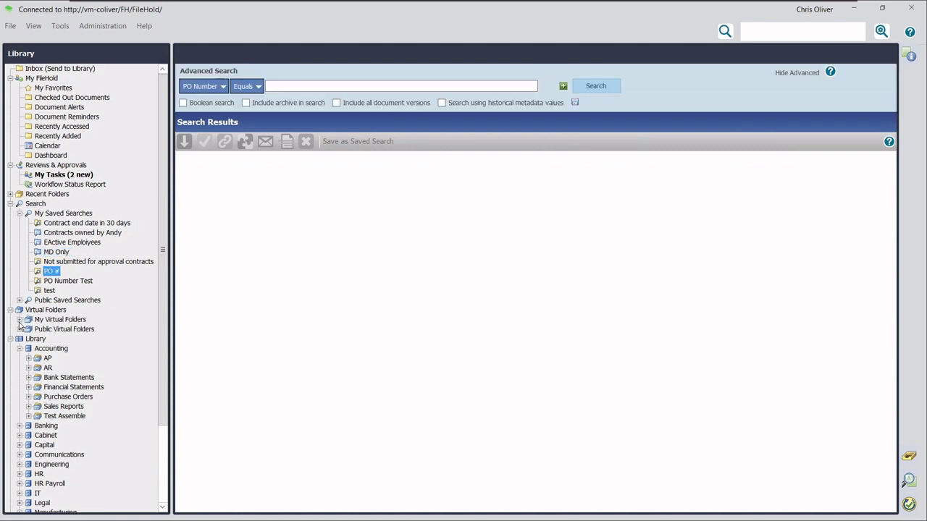
{"action": "left_click", "coordinate": [20, 320]}
{"action": "left_click", "coordinate": [52, 350]}
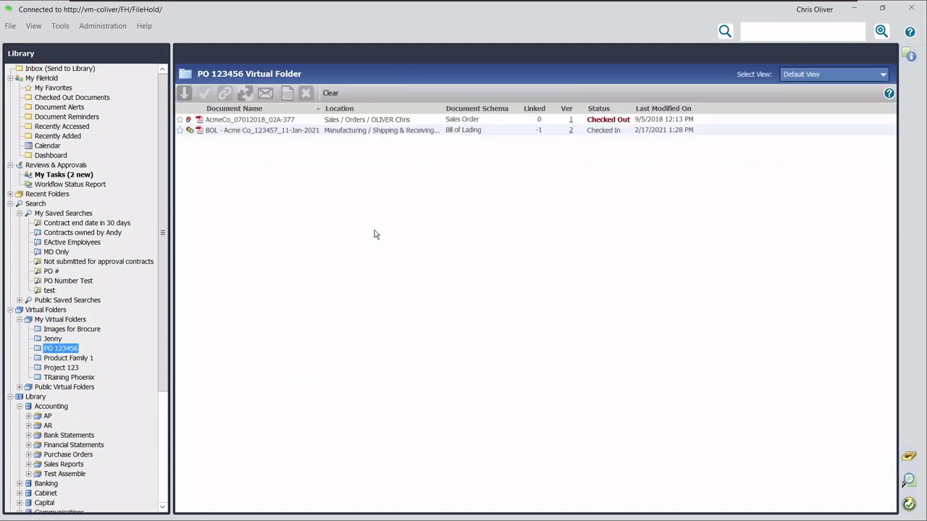
Expand the Library Archive and its Accounting cabinet to show the archived drawers.
{"action": "scroll", "coordinate": [76, 383], "scroll_direction": "down", "scroll_amount": 5}
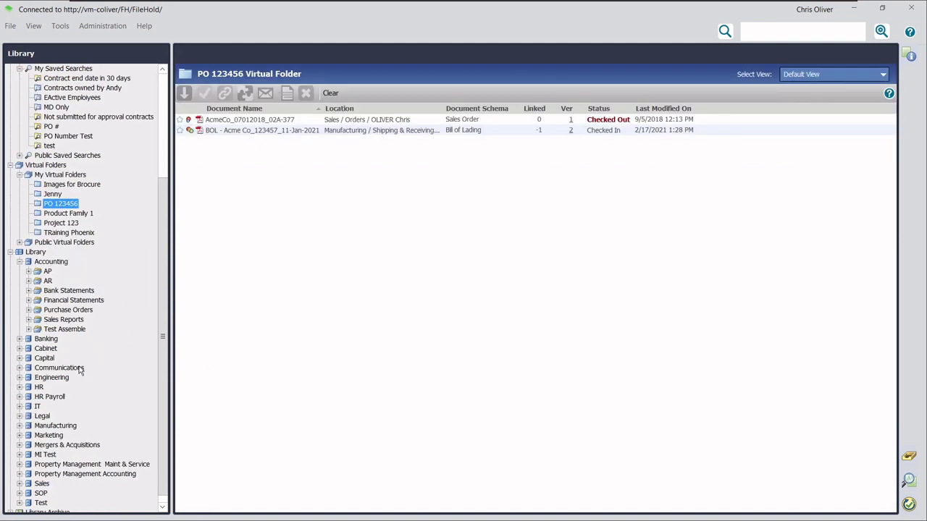
{"action": "left_click", "coordinate": [11, 503]}
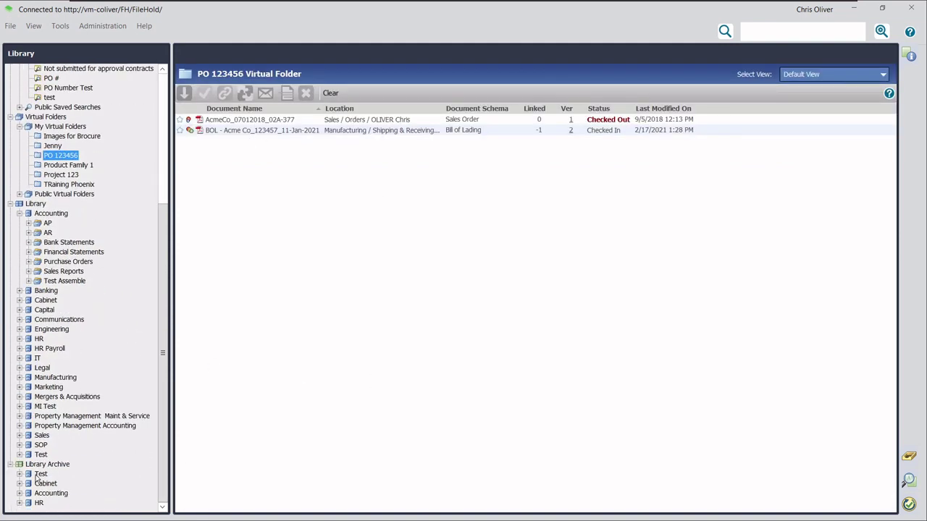
{"action": "left_click", "coordinate": [19, 493]}
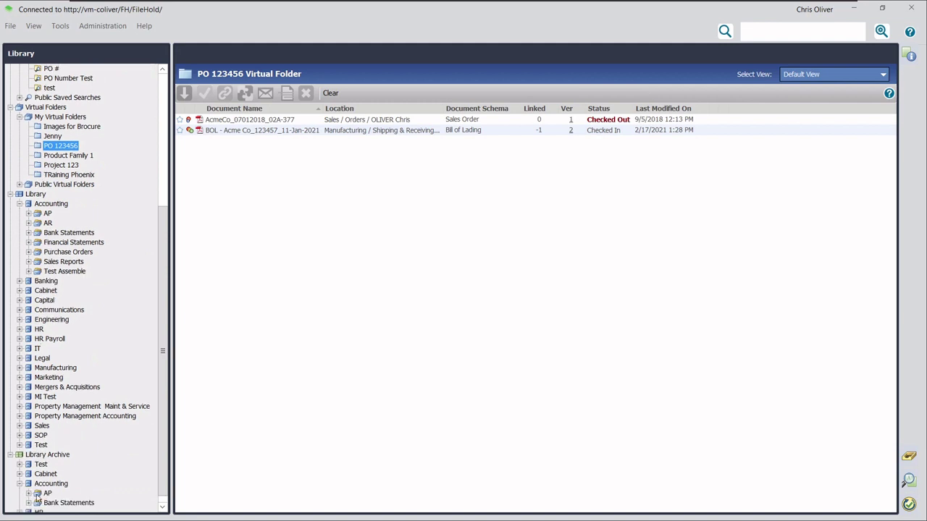
Expand the archived AP drawer under Accounting and open its 2016 folder.
{"action": "left_click", "coordinate": [28, 493]}
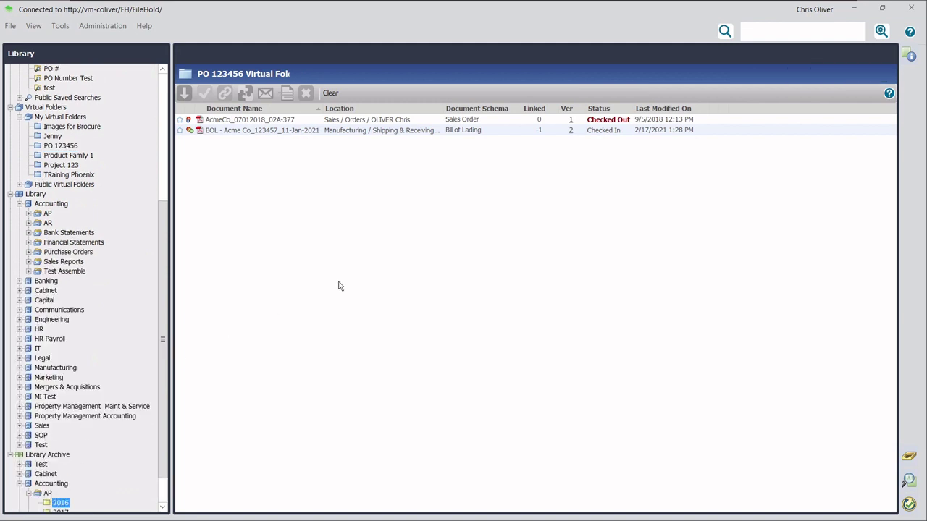
{"action": "left_click", "coordinate": [60, 502]}
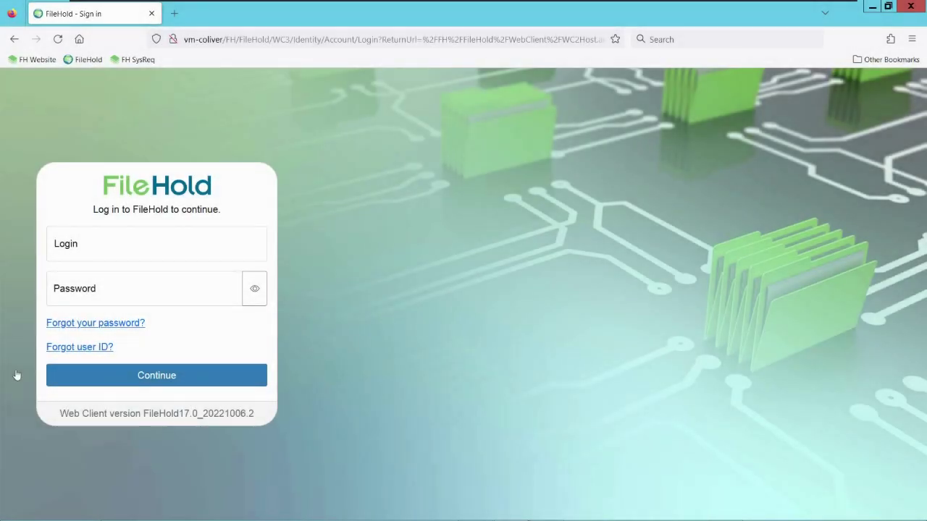
Switch to the FileHold web client in the browser and log in with the saved account login and password.
{"action": "left_click", "coordinate": [116, 249]}
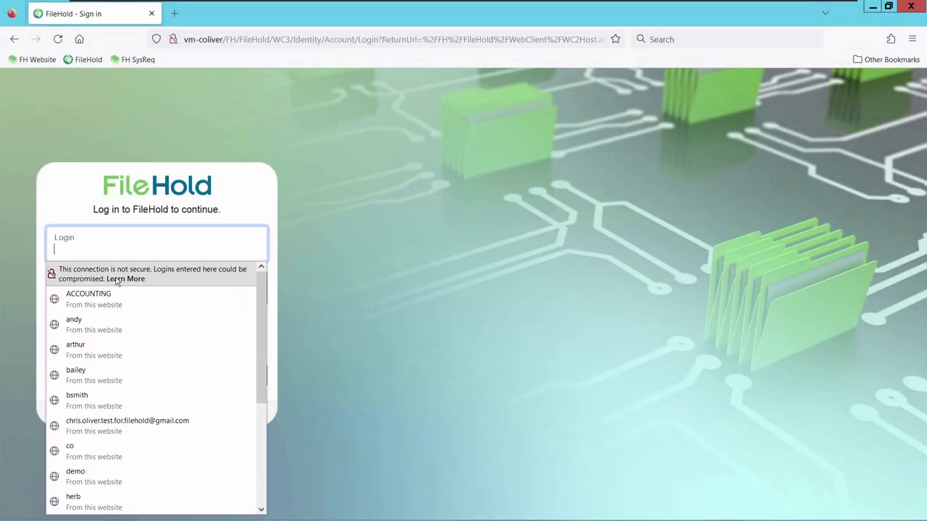
{"action": "left_click", "coordinate": [71, 445]}
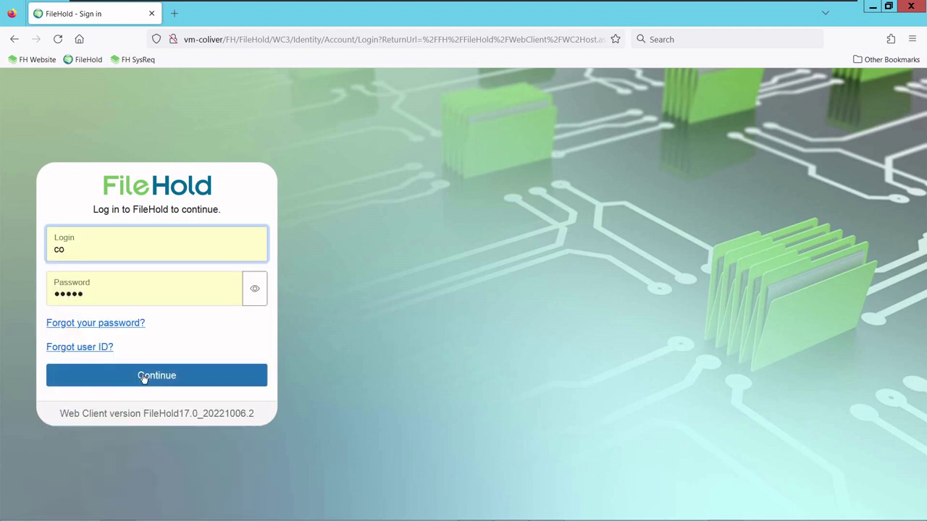
{"action": "left_click", "coordinate": [144, 377]}
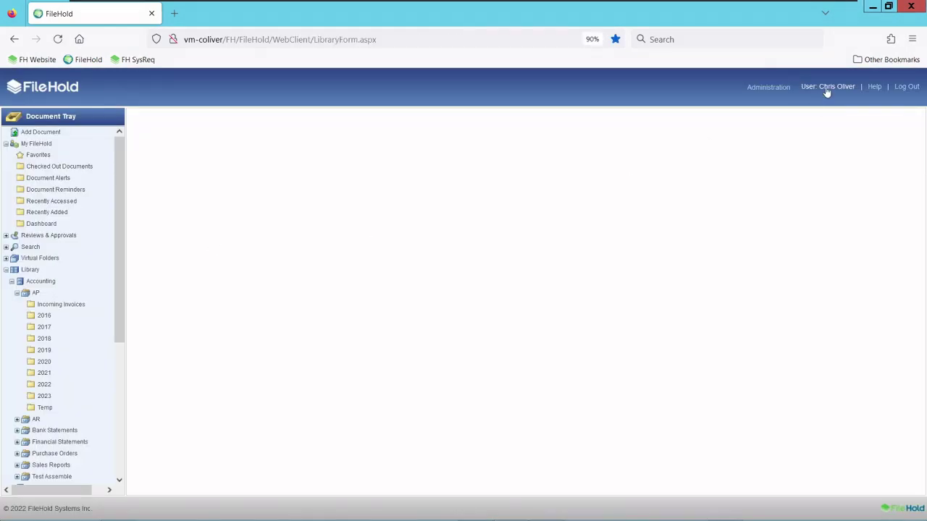
Open the Accounting/AP/2020 folder and view the metadata and file properties of the Richter Supermarket invoice dated 22-Sep-2020.
{"action": "left_click", "coordinate": [43, 362]}
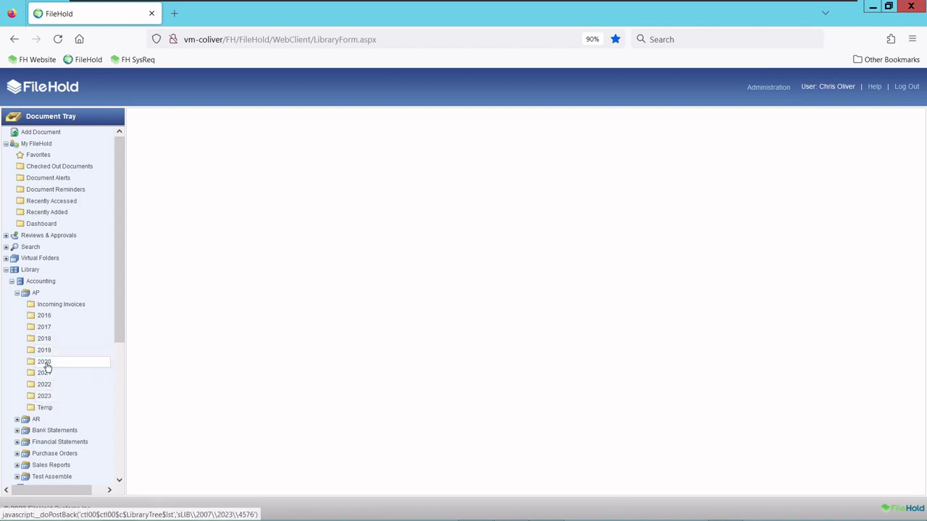
{"action": "left_click", "coordinate": [47, 366]}
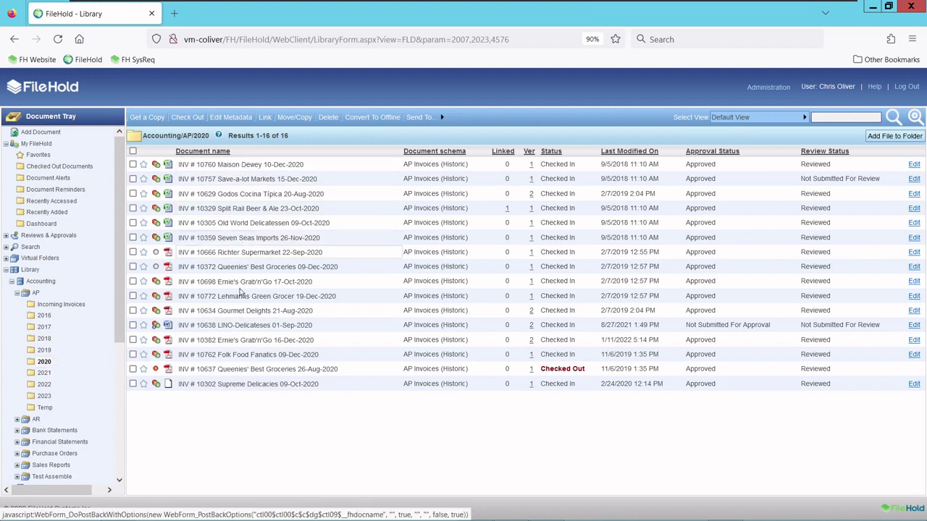
{"action": "right_click", "coordinate": [209, 252]}
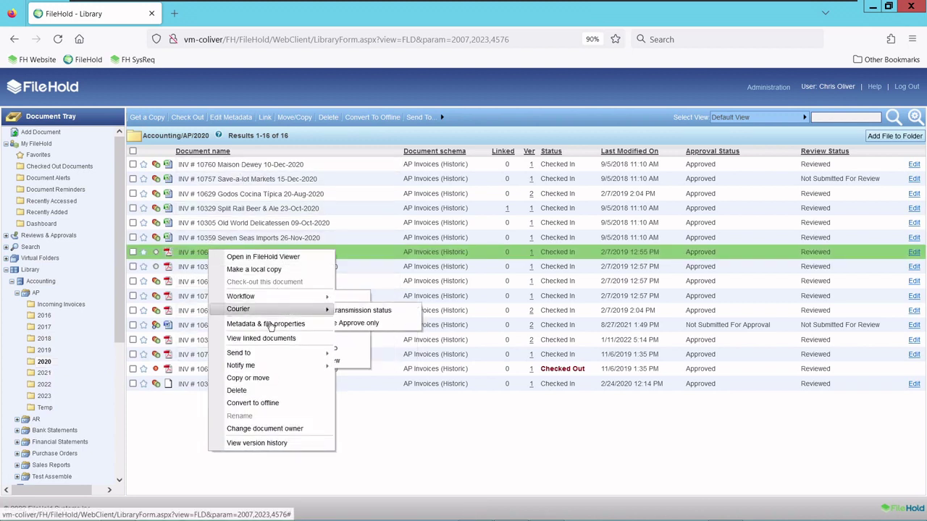
{"action": "left_click", "coordinate": [269, 323]}
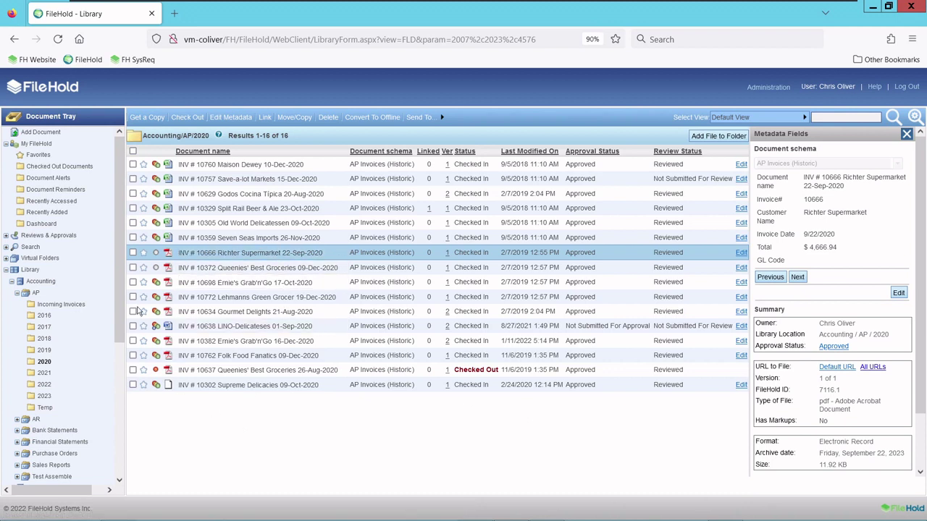
{"action": "left_click", "coordinate": [133, 253]}
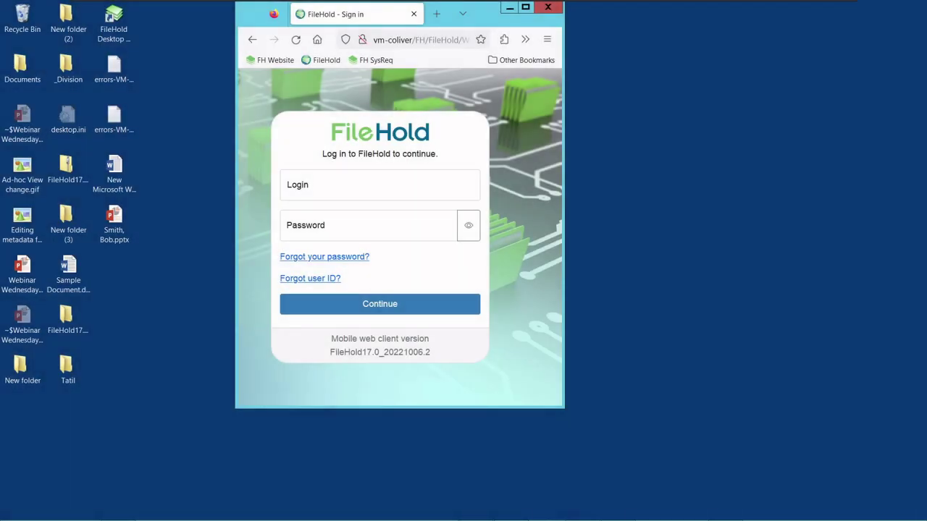
Log in to the FileHold mobile web client with the saved account login and password.
{"action": "left_click", "coordinate": [298, 186]}
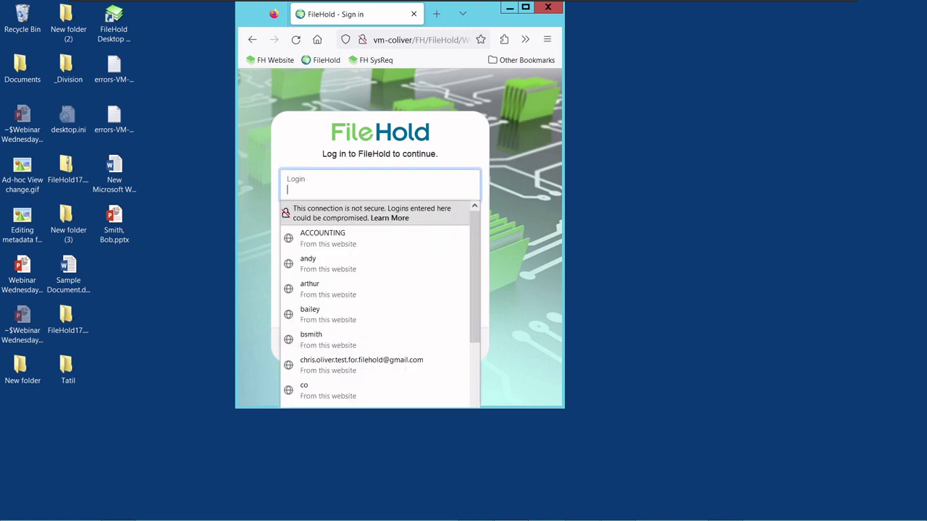
{"action": "left_click", "coordinate": [304, 387]}
{"action": "left_click", "coordinate": [369, 303]}
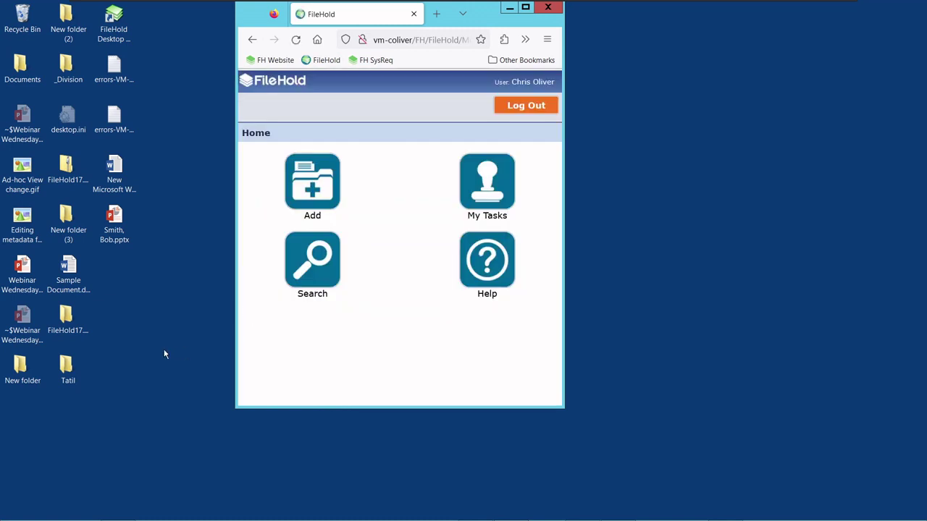
View the form for adding a document and the My Saved Searches list, returning to the home page after each.
{"action": "left_click", "coordinate": [319, 190]}
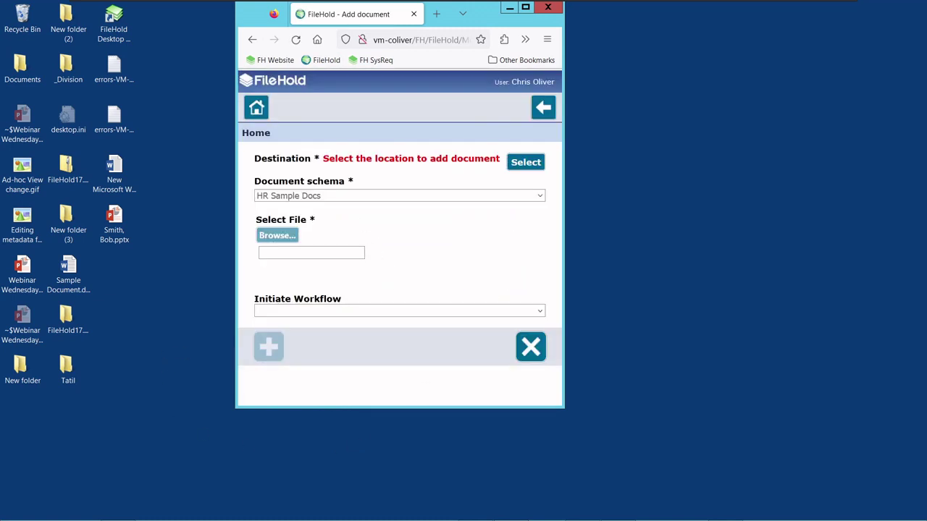
{"action": "left_click", "coordinate": [542, 107]}
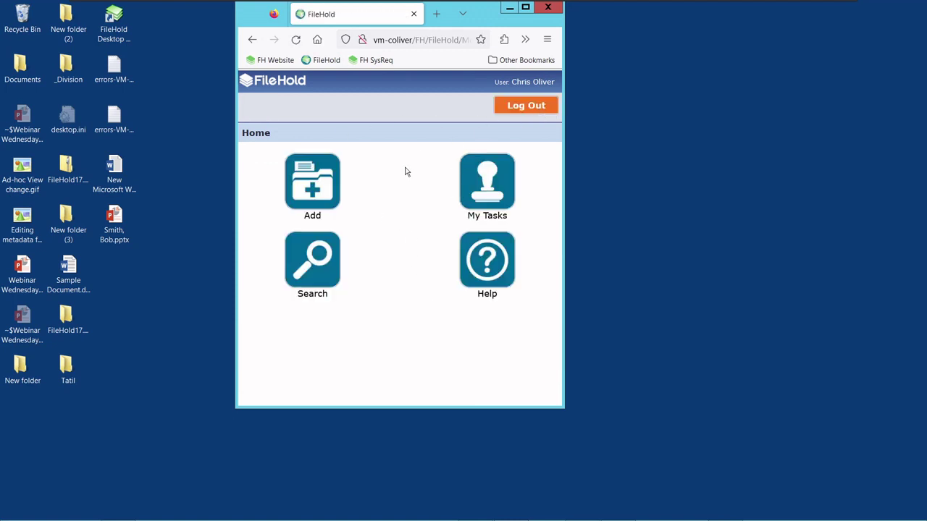
{"action": "left_click", "coordinate": [299, 265]}
{"action": "left_click", "coordinate": [294, 232]}
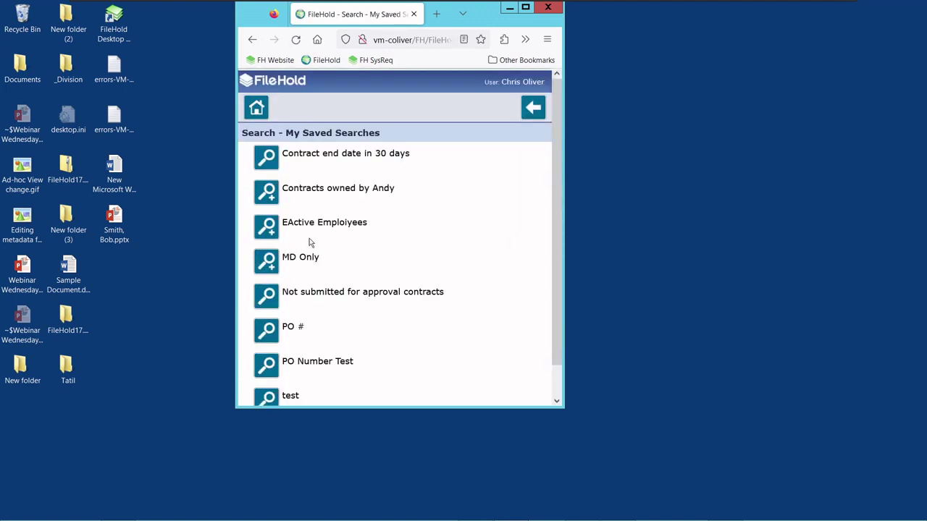
{"action": "left_click", "coordinate": [529, 107]}
{"action": "left_click", "coordinate": [542, 109]}
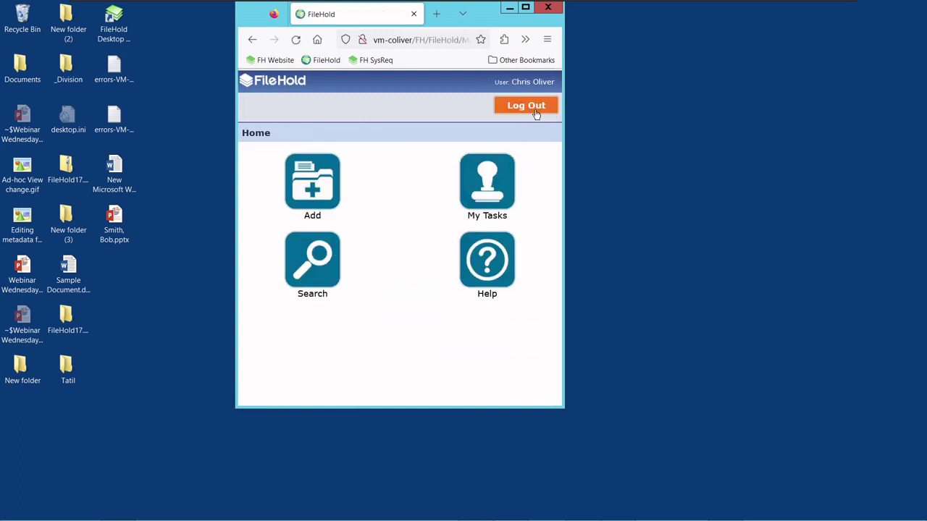
View the Approve Documents tasks under My Tasks and return to the home page.
{"action": "left_click", "coordinate": [485, 181]}
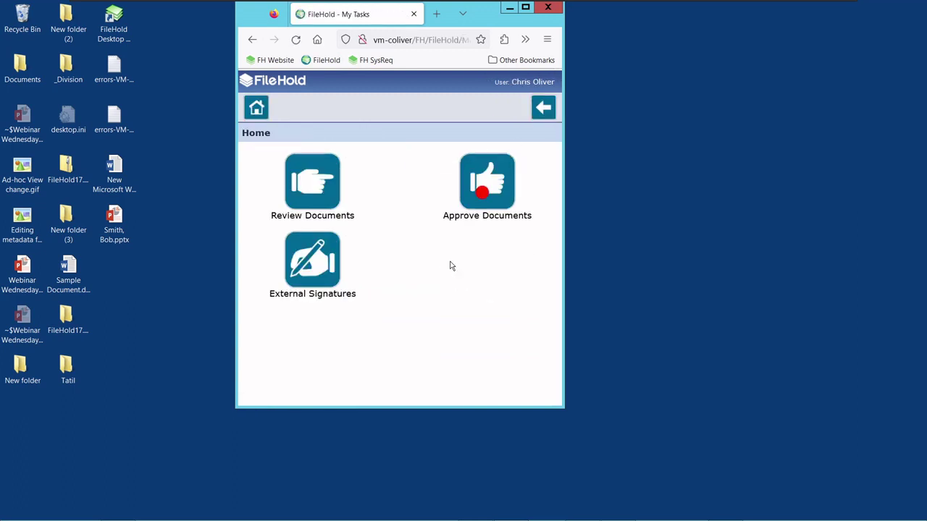
{"action": "left_click", "coordinate": [485, 190]}
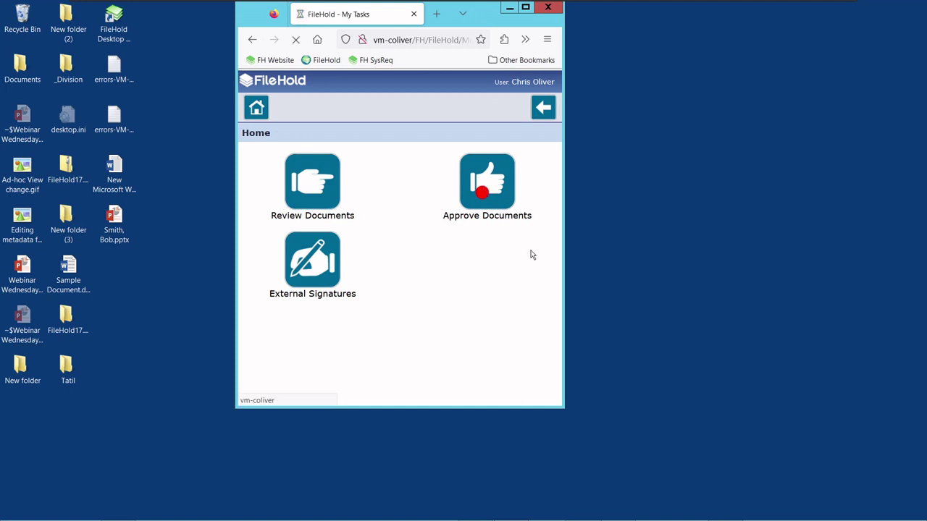
{"action": "left_click", "coordinate": [544, 108]}
{"action": "left_click", "coordinate": [545, 109]}
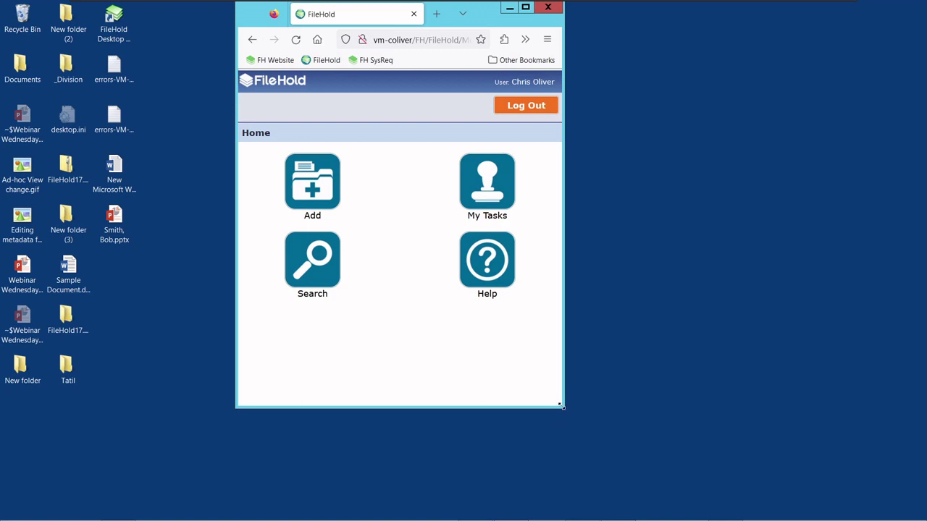
Resize the mobile web client's browser window to a narrower, taller phone-like shape.
{"action": "left_click_drag", "start_coordinate": [560, 405], "coordinate": [511, 433]}
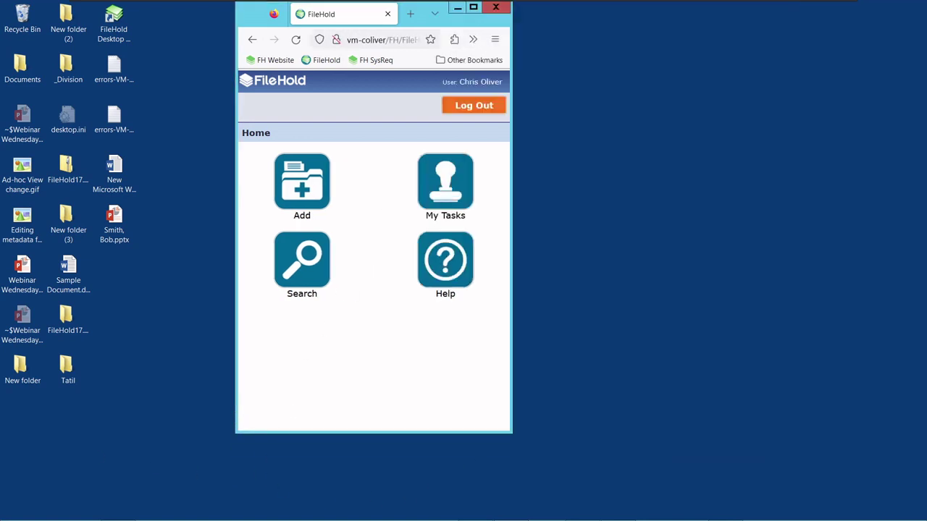